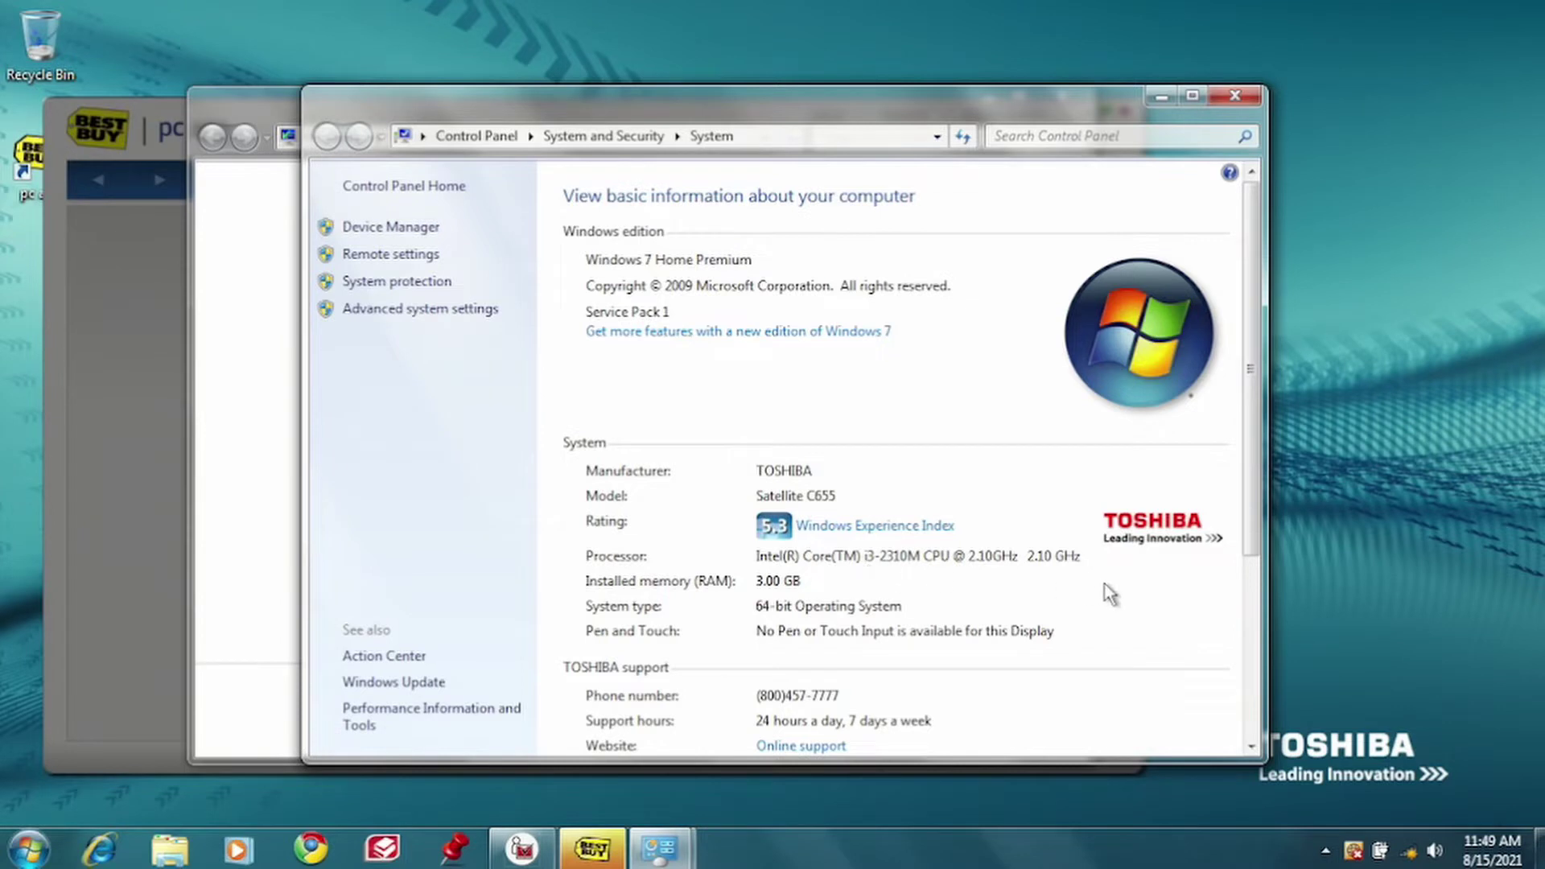
pyautogui.scroll(-2, 827, 638)
pyautogui.scroll(1, 819, 652)
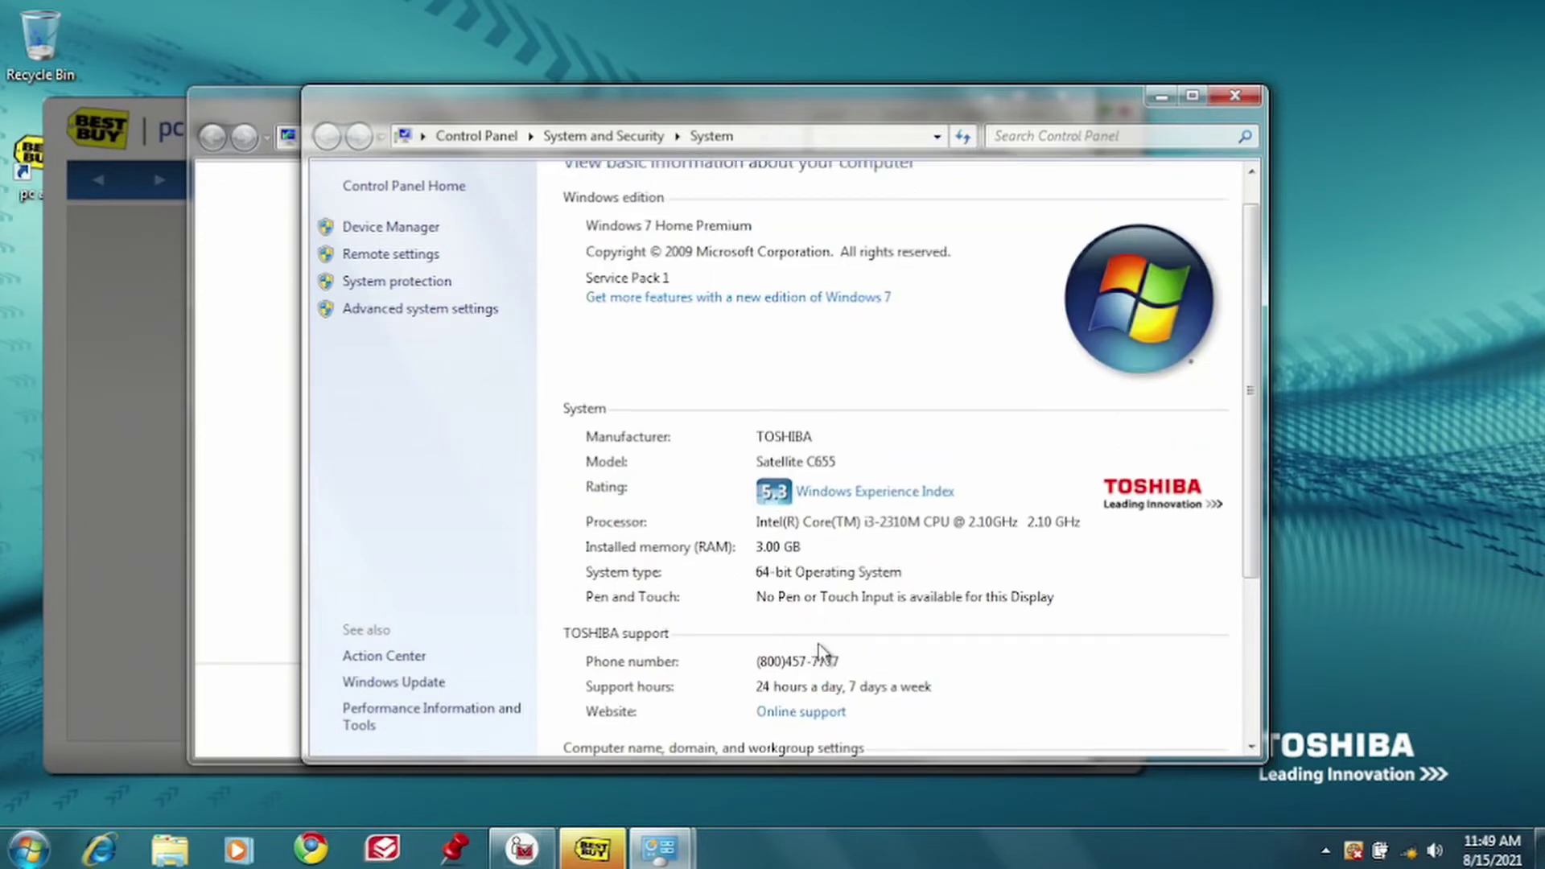
pyautogui.scroll(1, 1028, 570)
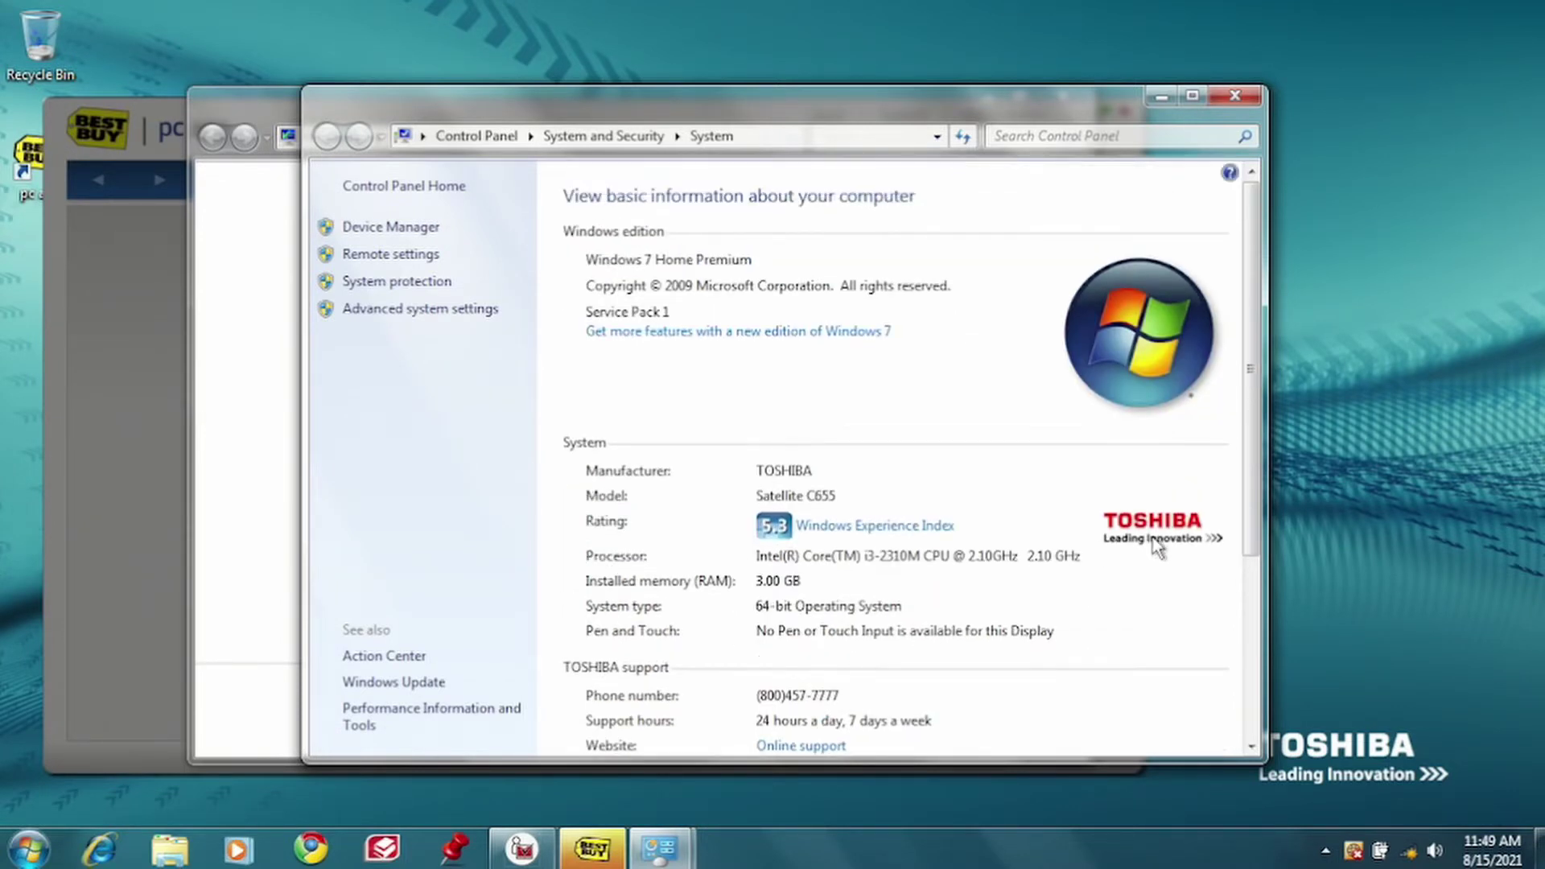
pyautogui.moveTo(1251, 540)
pyautogui.mouseDown()
pyautogui.moveTo(1258, 696)
pyautogui.moveTo(1274, 412)
pyautogui.mouseUp()
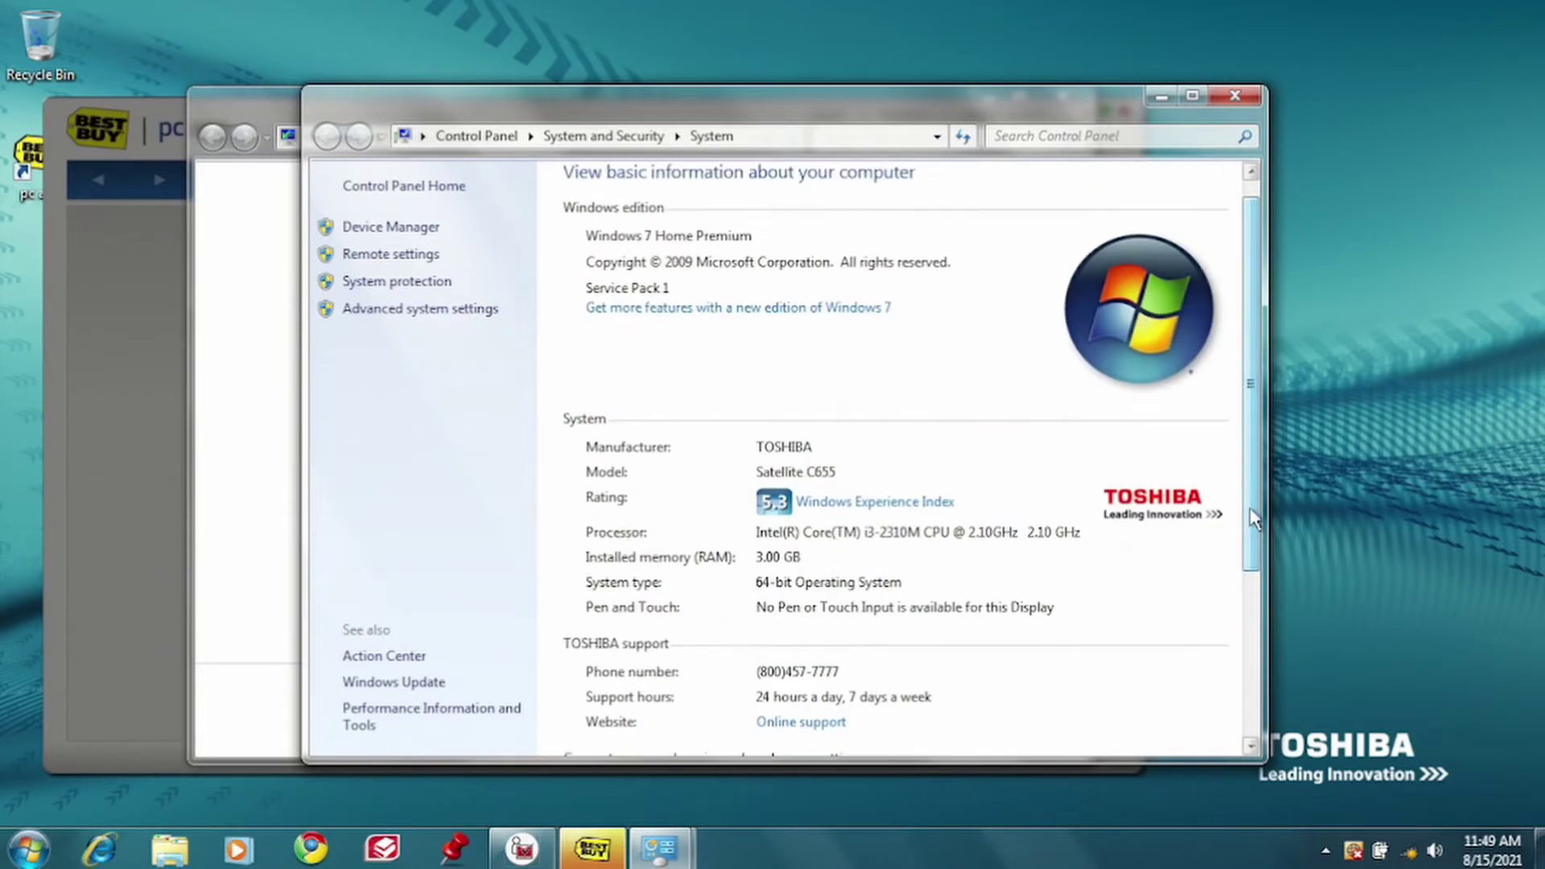
# Step: Close the system information and Screen Resolution windows, postpone Toshiba Registration, and close the welcome overlay
pyautogui.click(1234, 97)
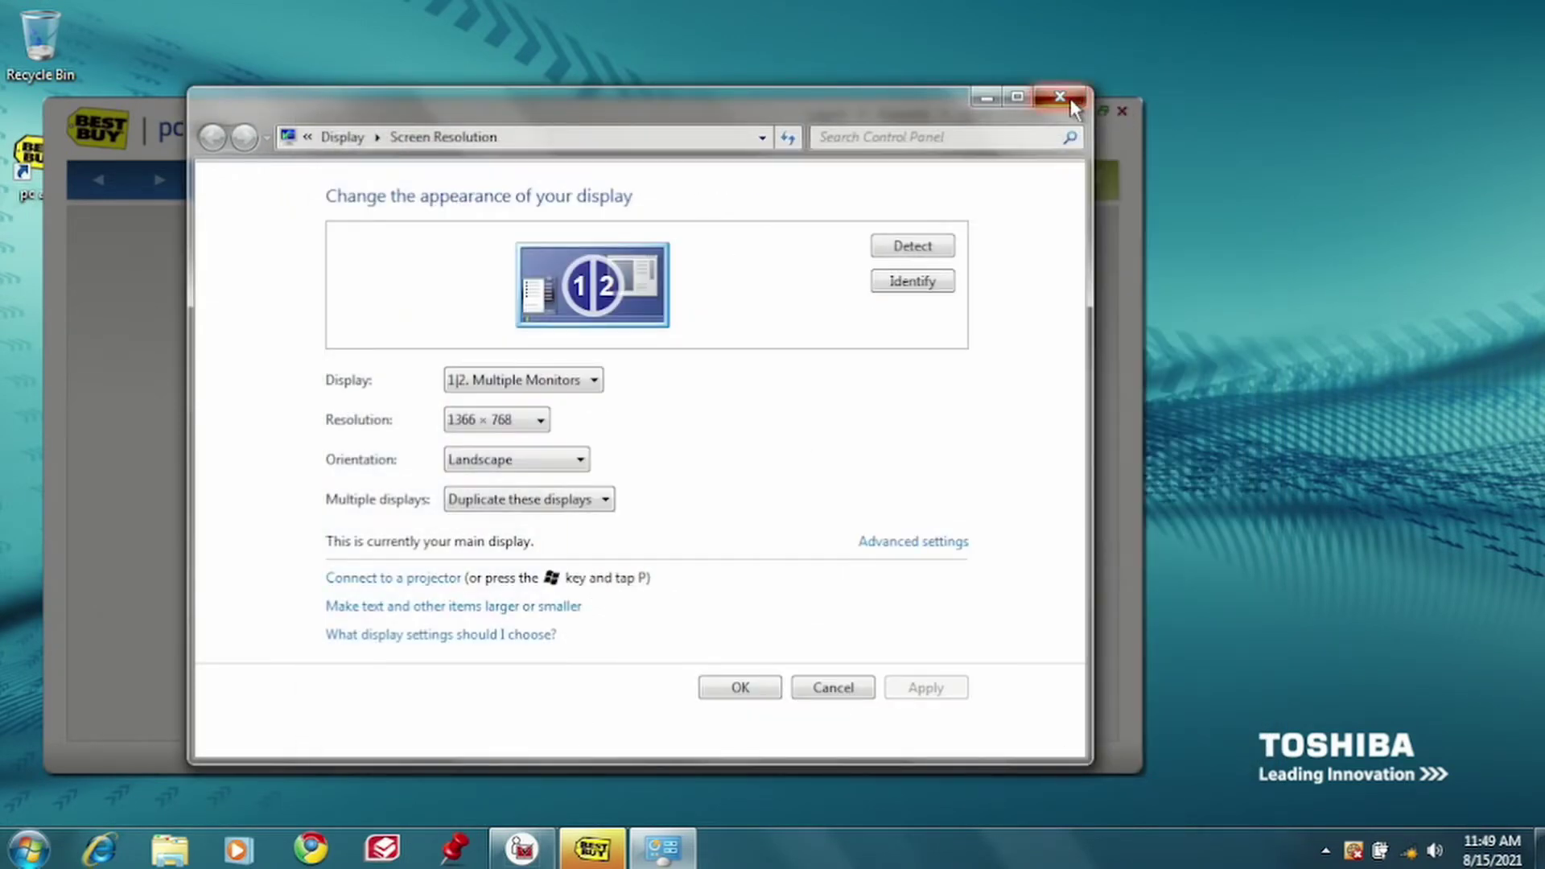
pyautogui.click(1071, 98)
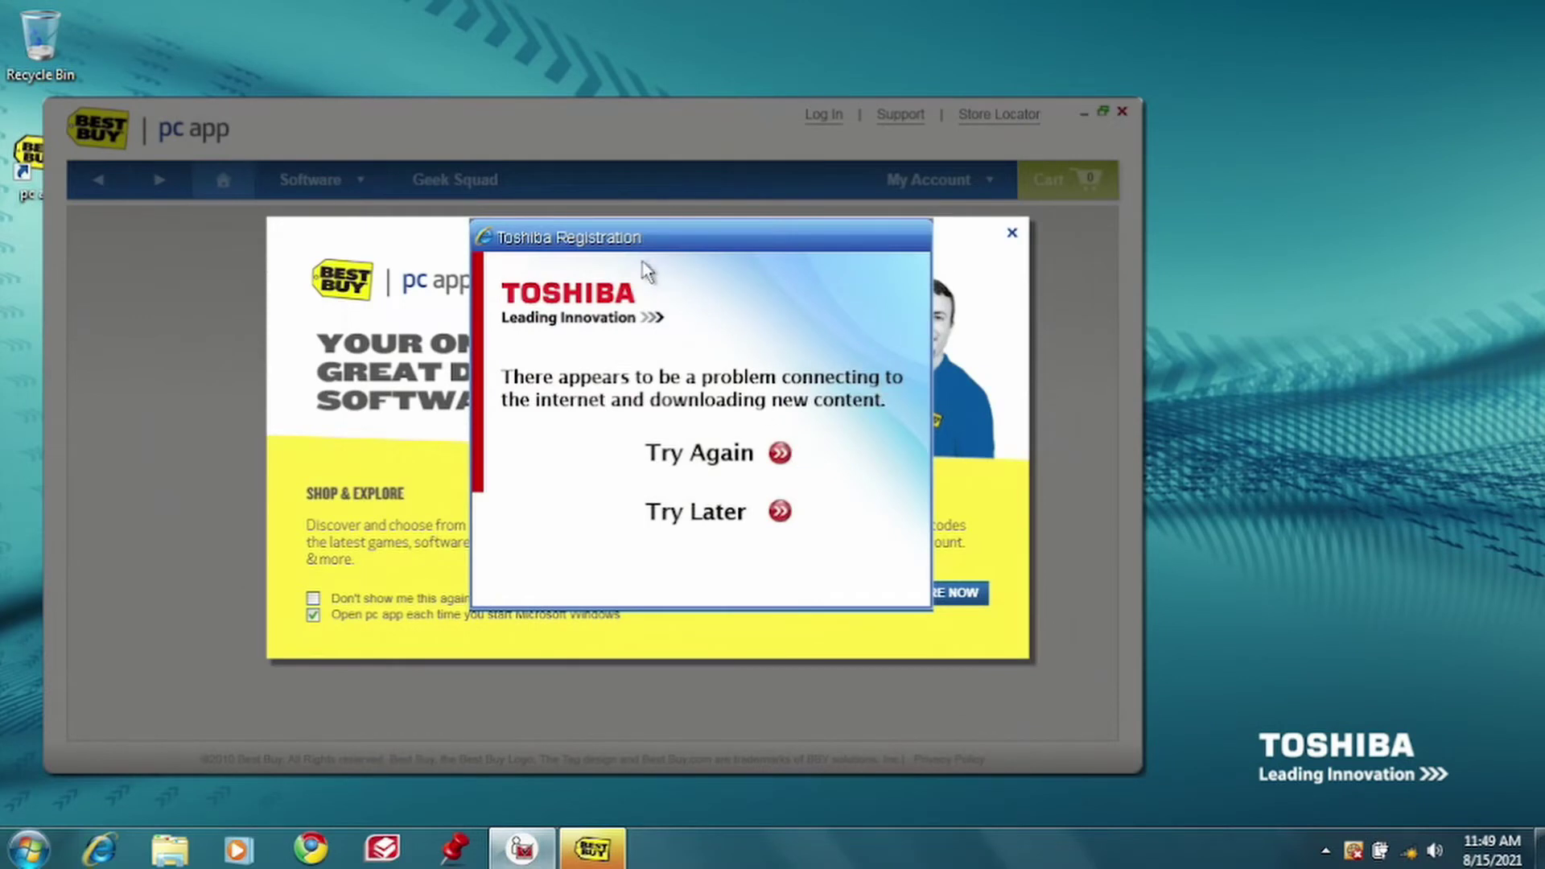
pyautogui.click(713, 532)
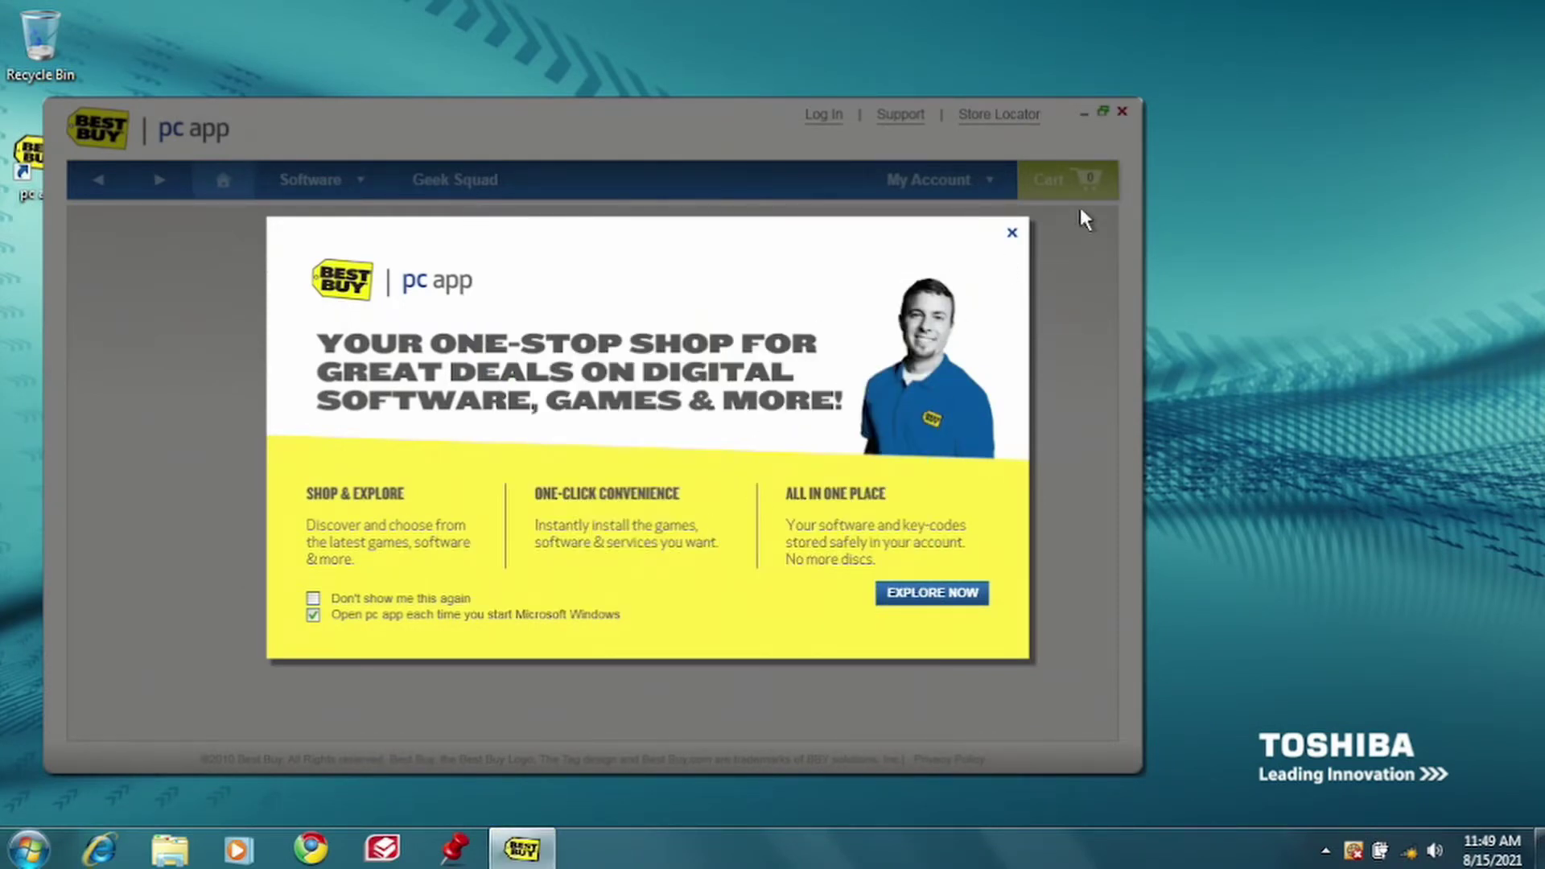
pyautogui.click(1012, 233)
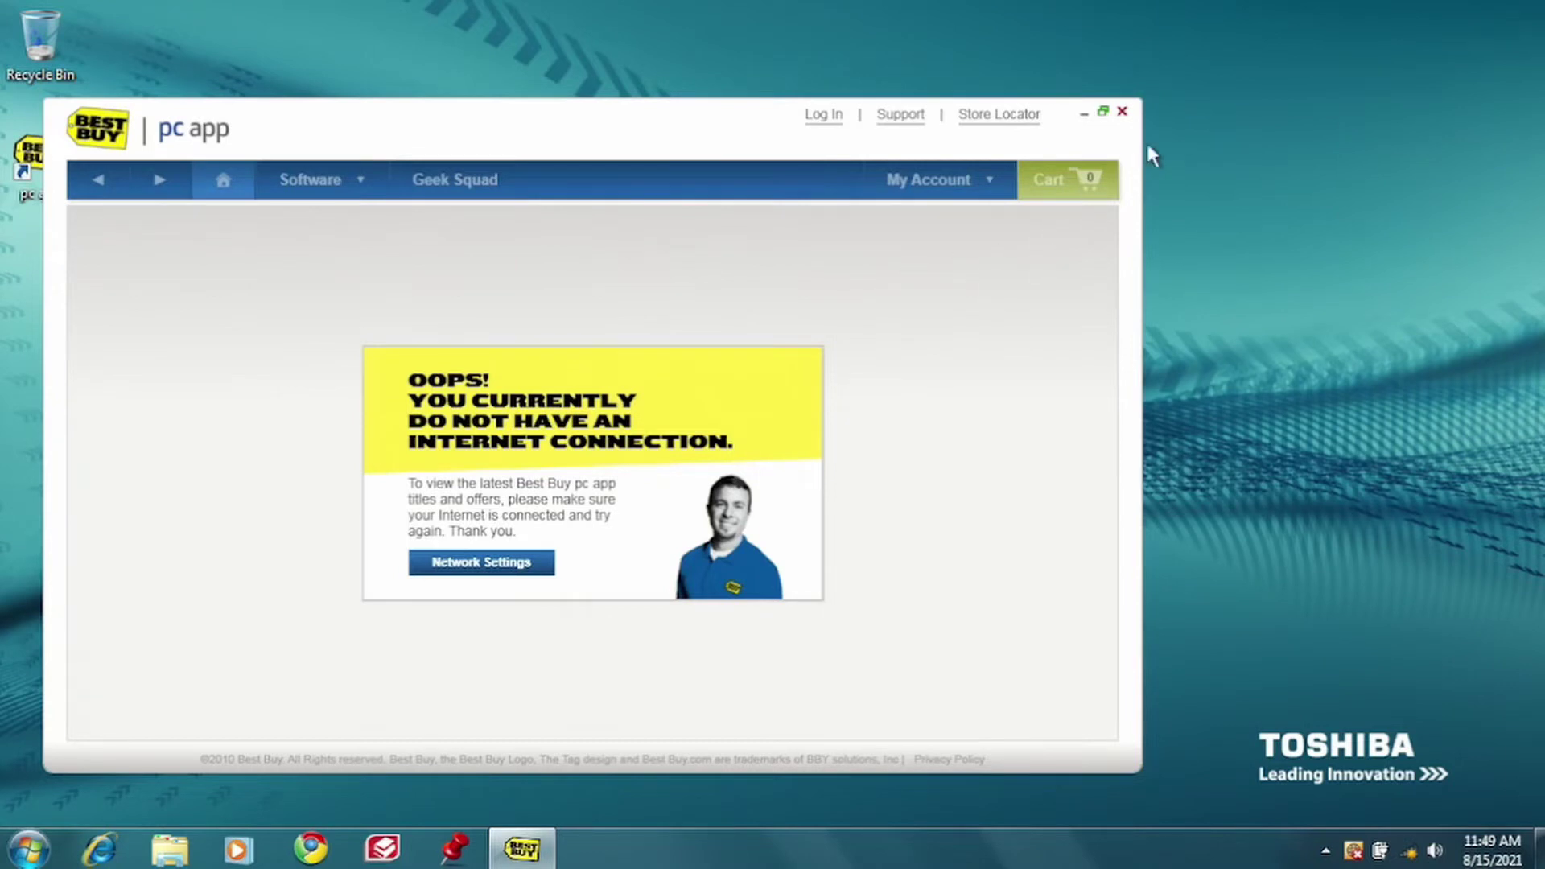
pyautogui.click(1121, 112)
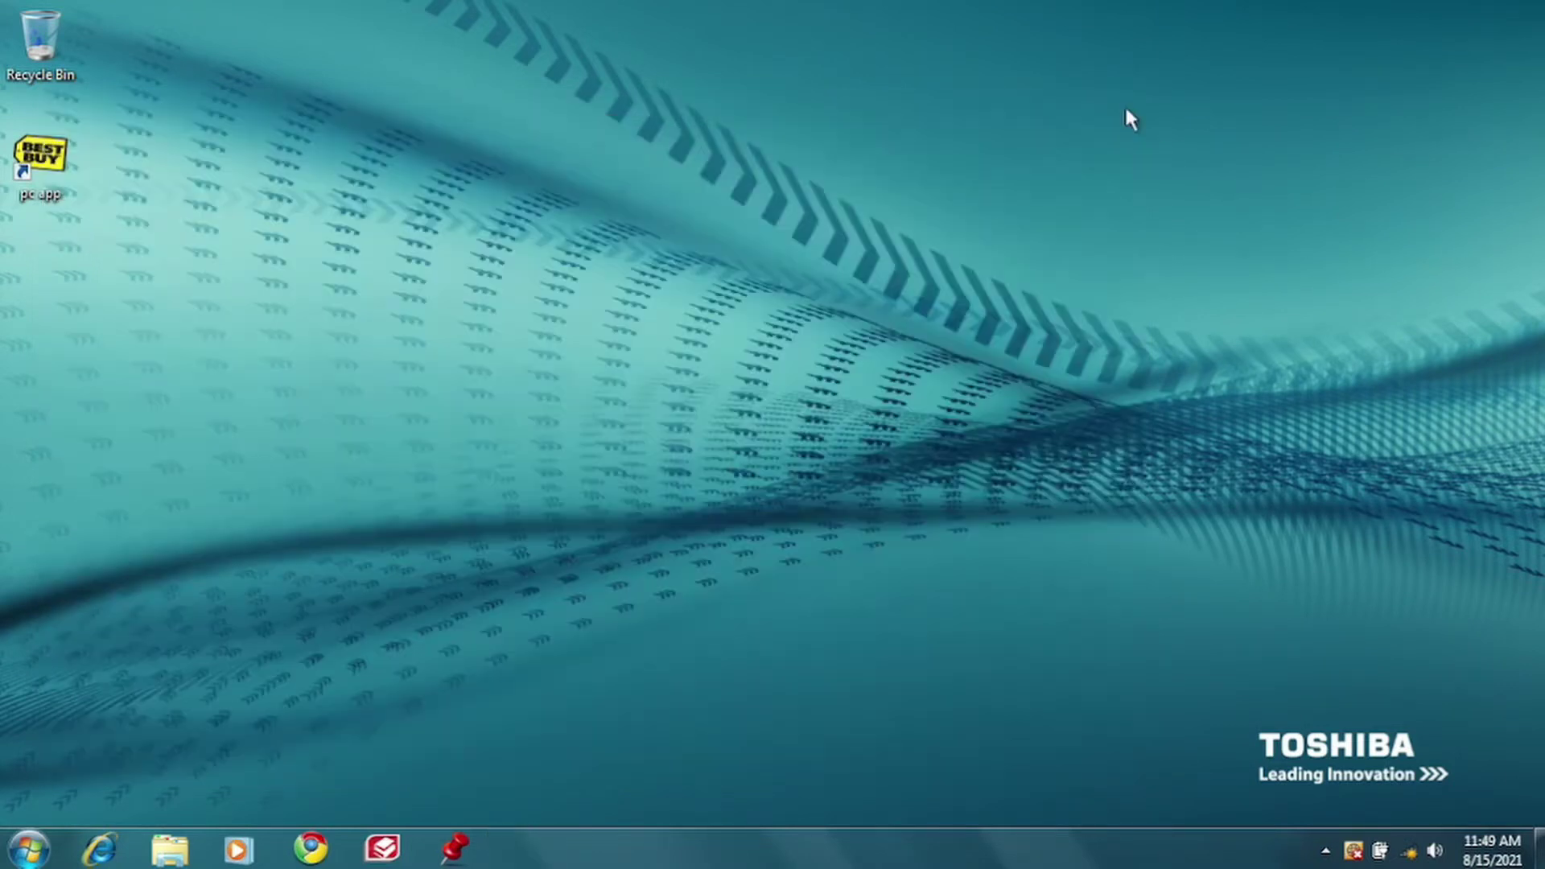
pyautogui.click(26, 848)
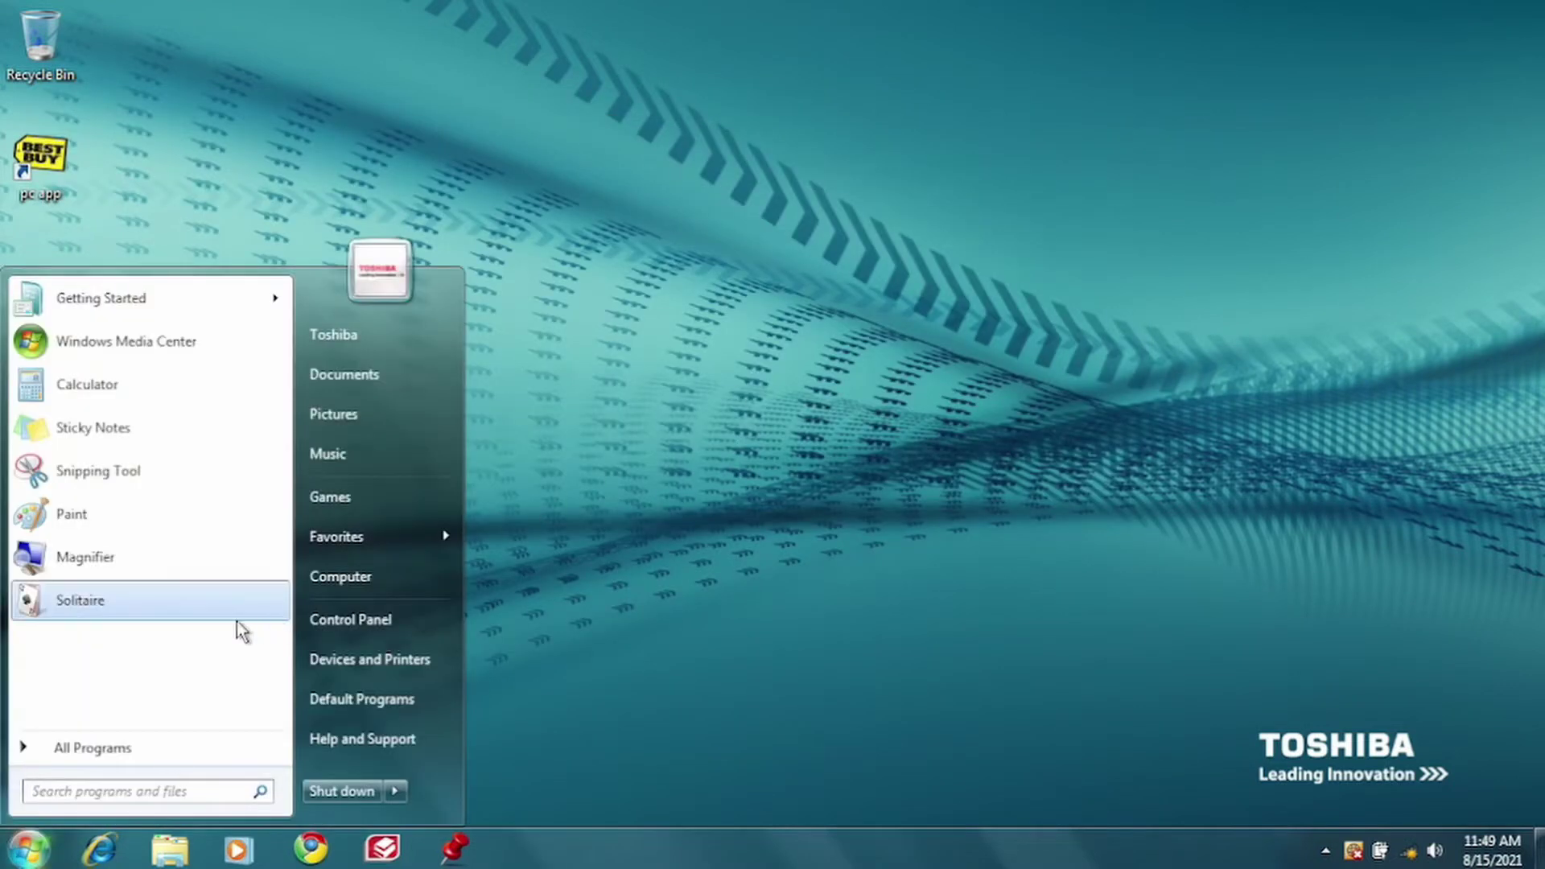
pyautogui.click(352, 615)
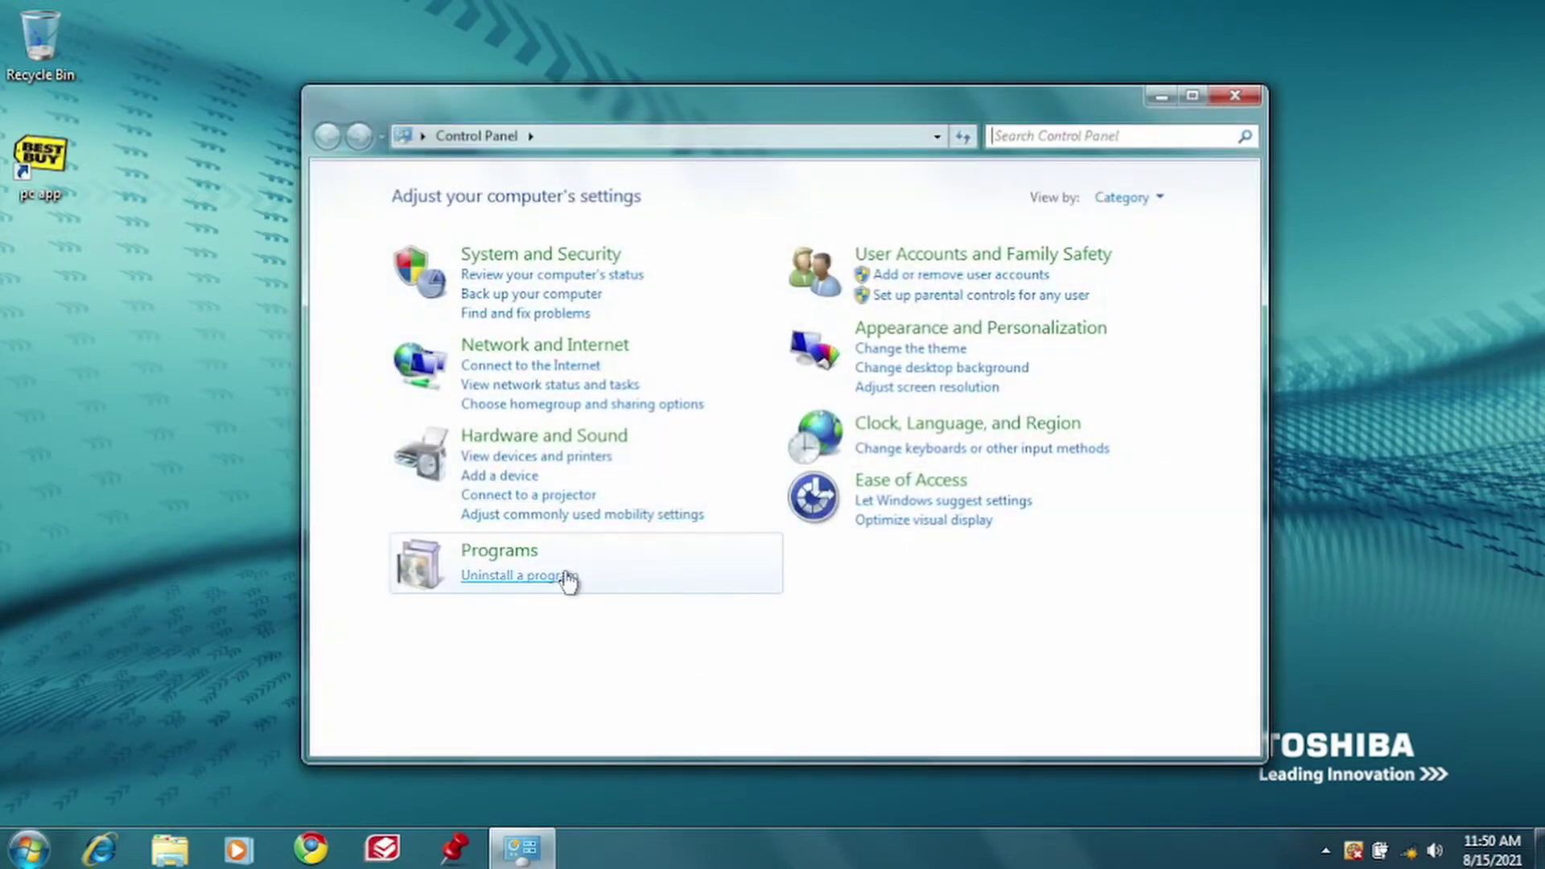
pyautogui.click(556, 576)
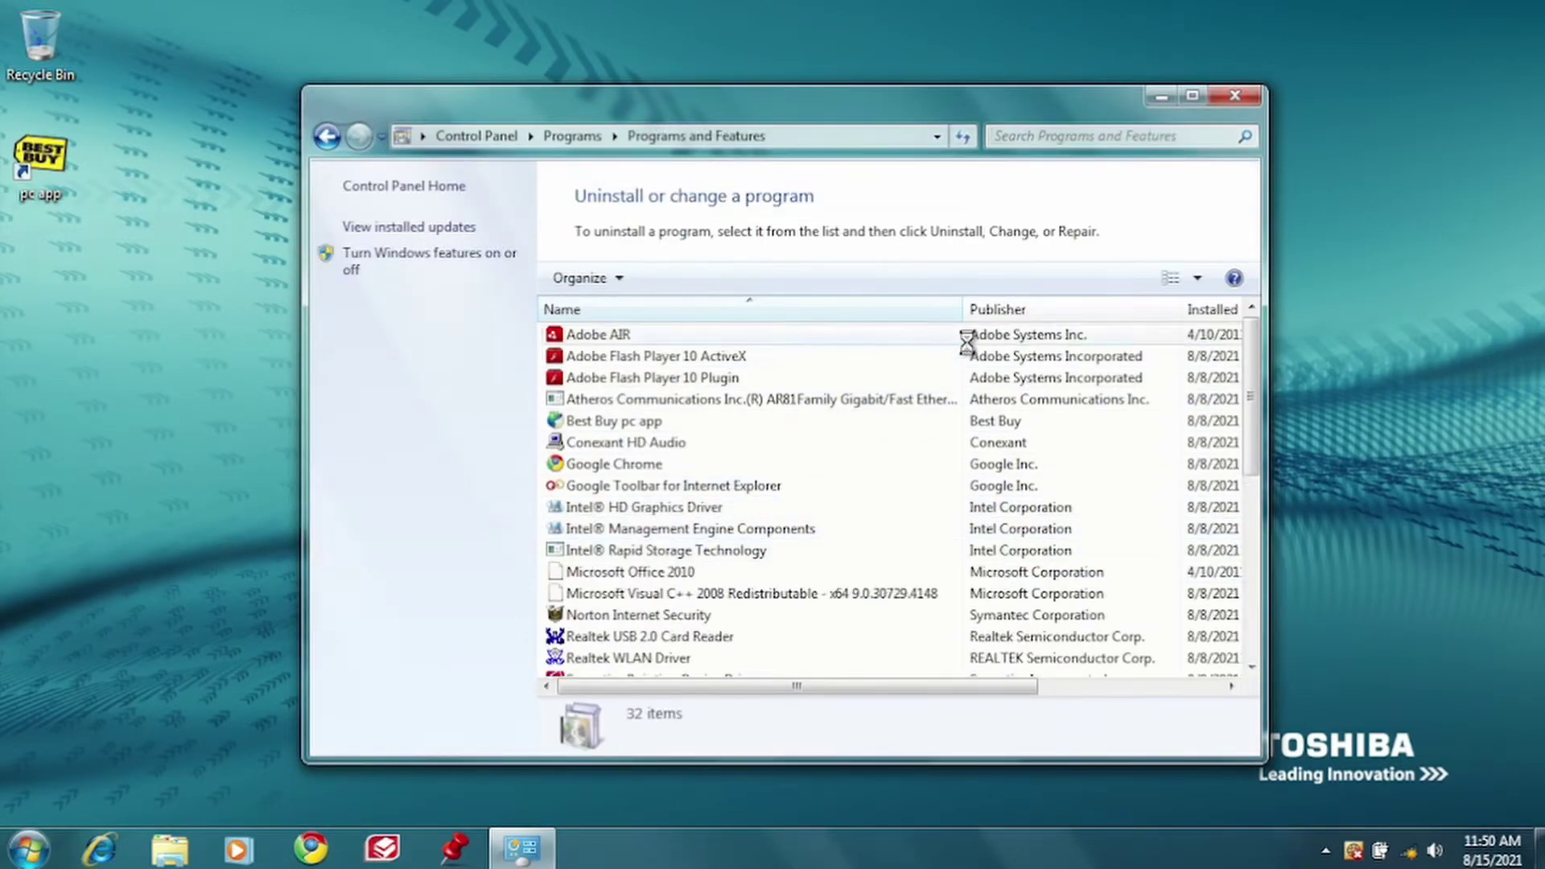
pyautogui.click(1203, 98)
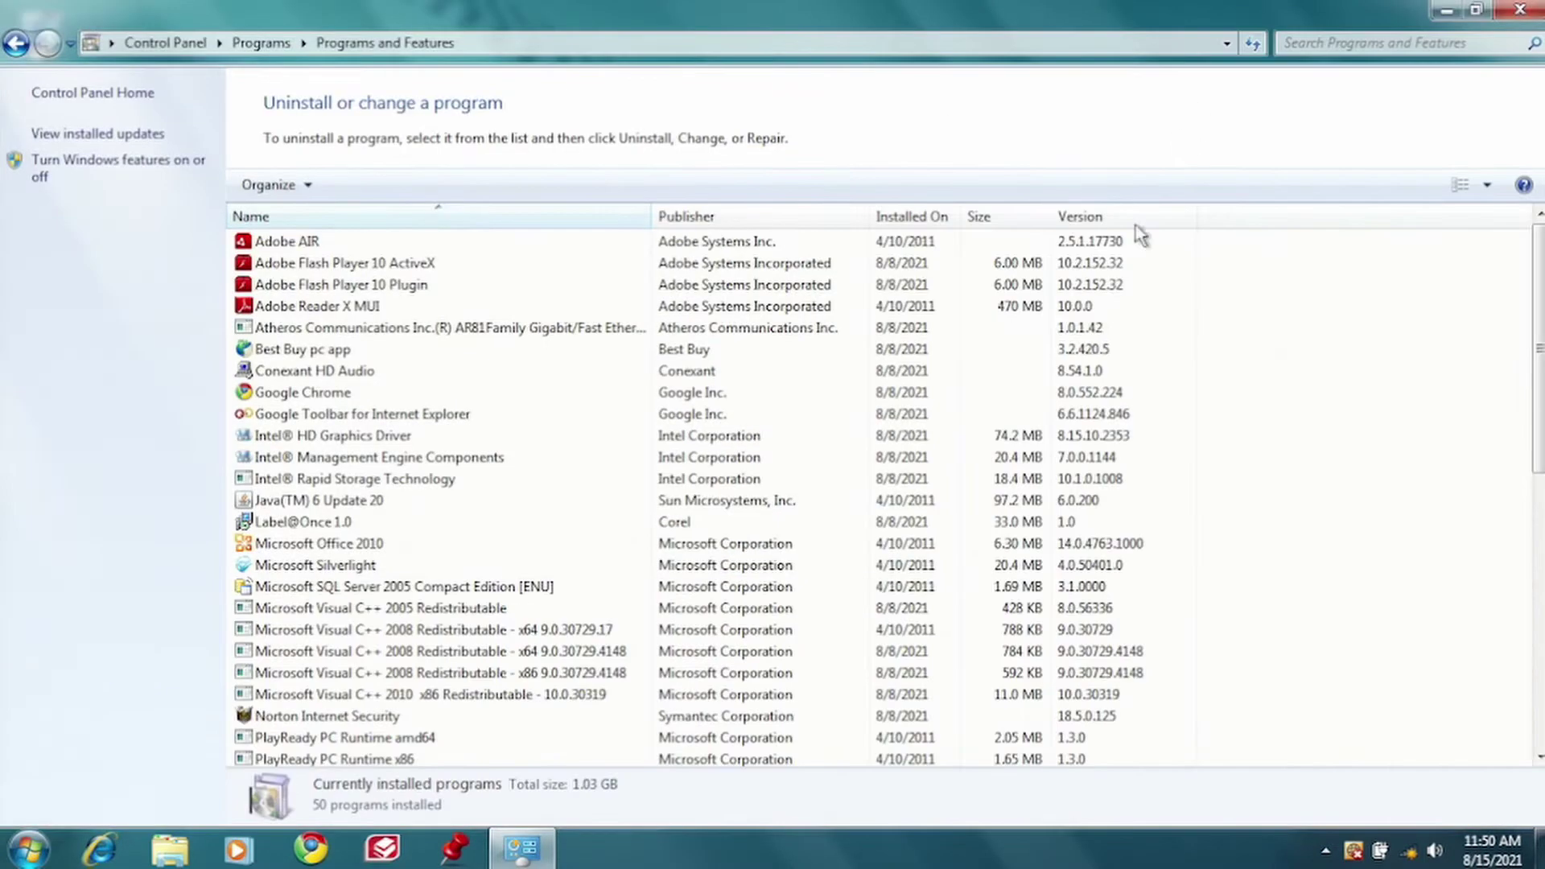
pyautogui.scroll(-1, 1068, 465)
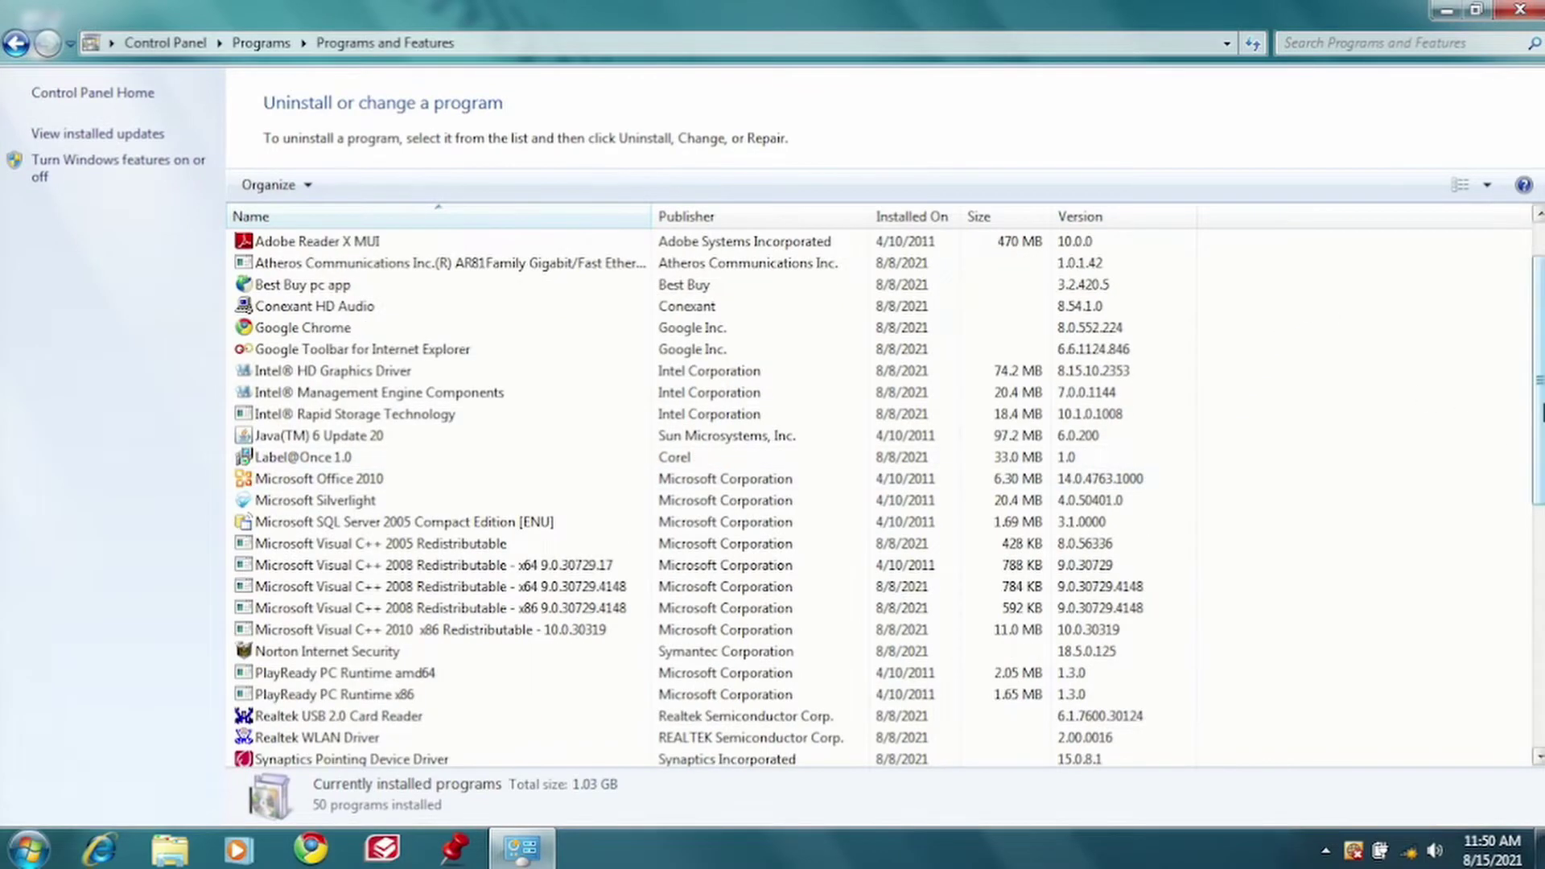
pyautogui.moveTo(1539, 413)
pyautogui.mouseDown()
pyautogui.moveTo(1537, 688)
pyautogui.moveTo(1538, 347)
pyautogui.mouseUp()
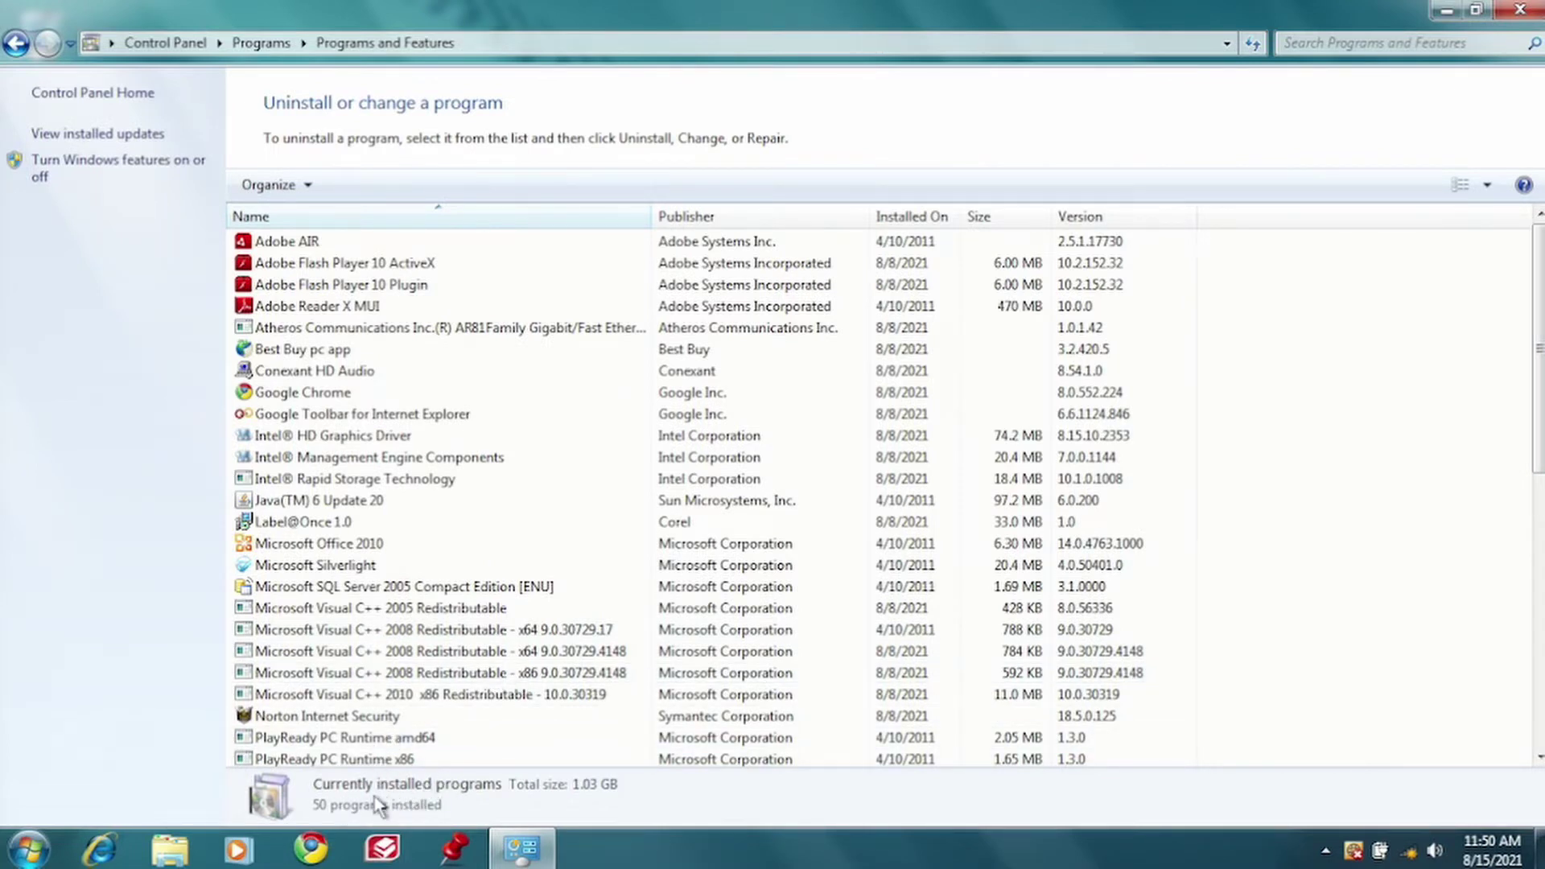
pyautogui.click(1520, 9)
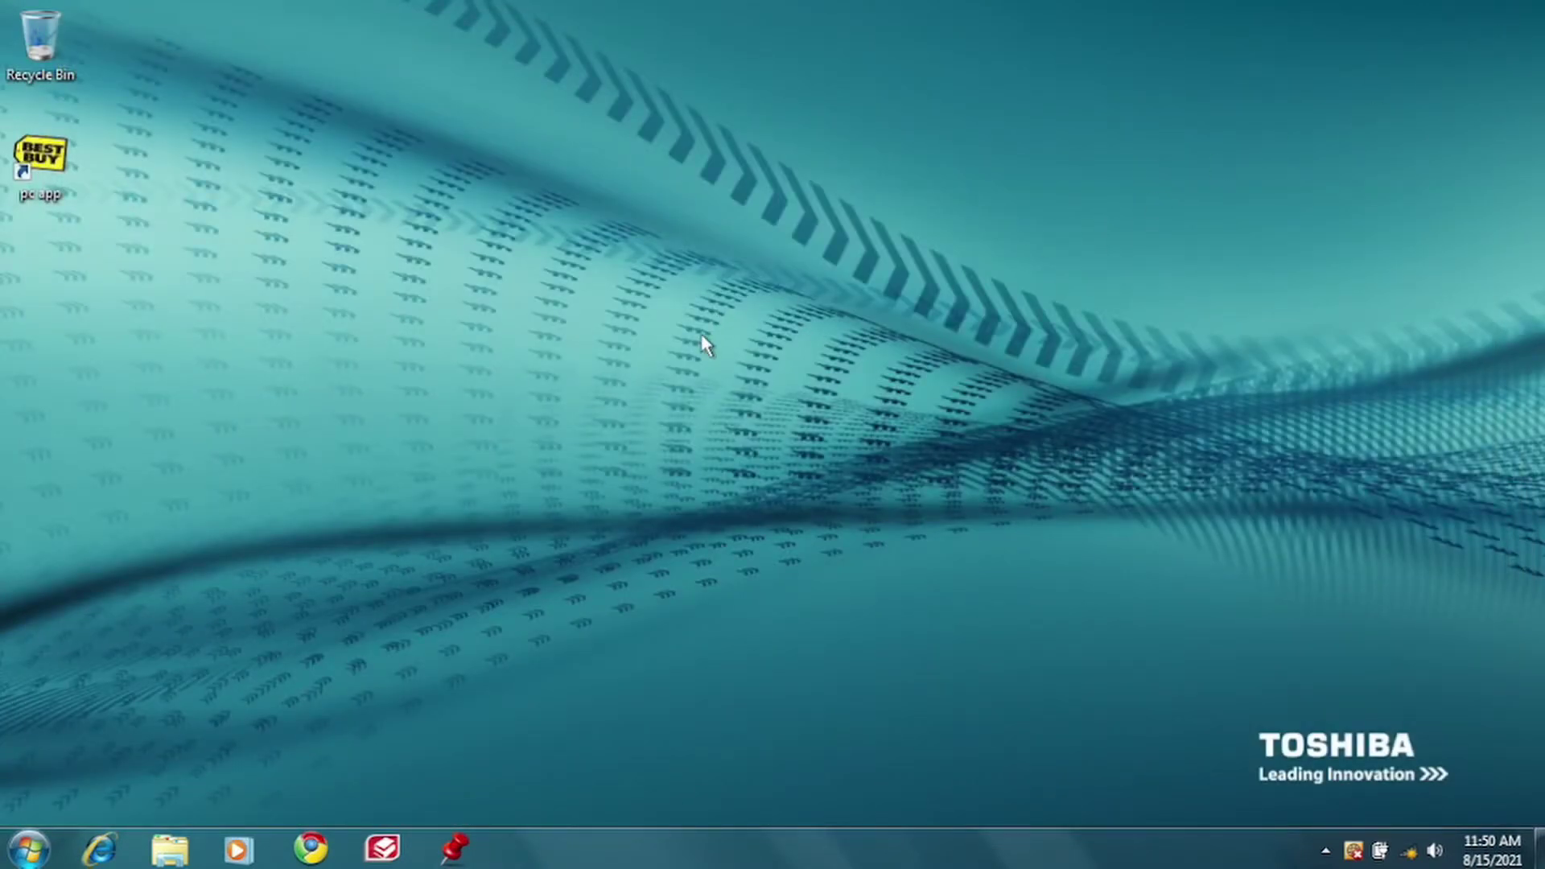
# Step: Launch Recovery Media Creator from All Programs > My Toshiba in the Start menu
pyautogui.click(27, 849)
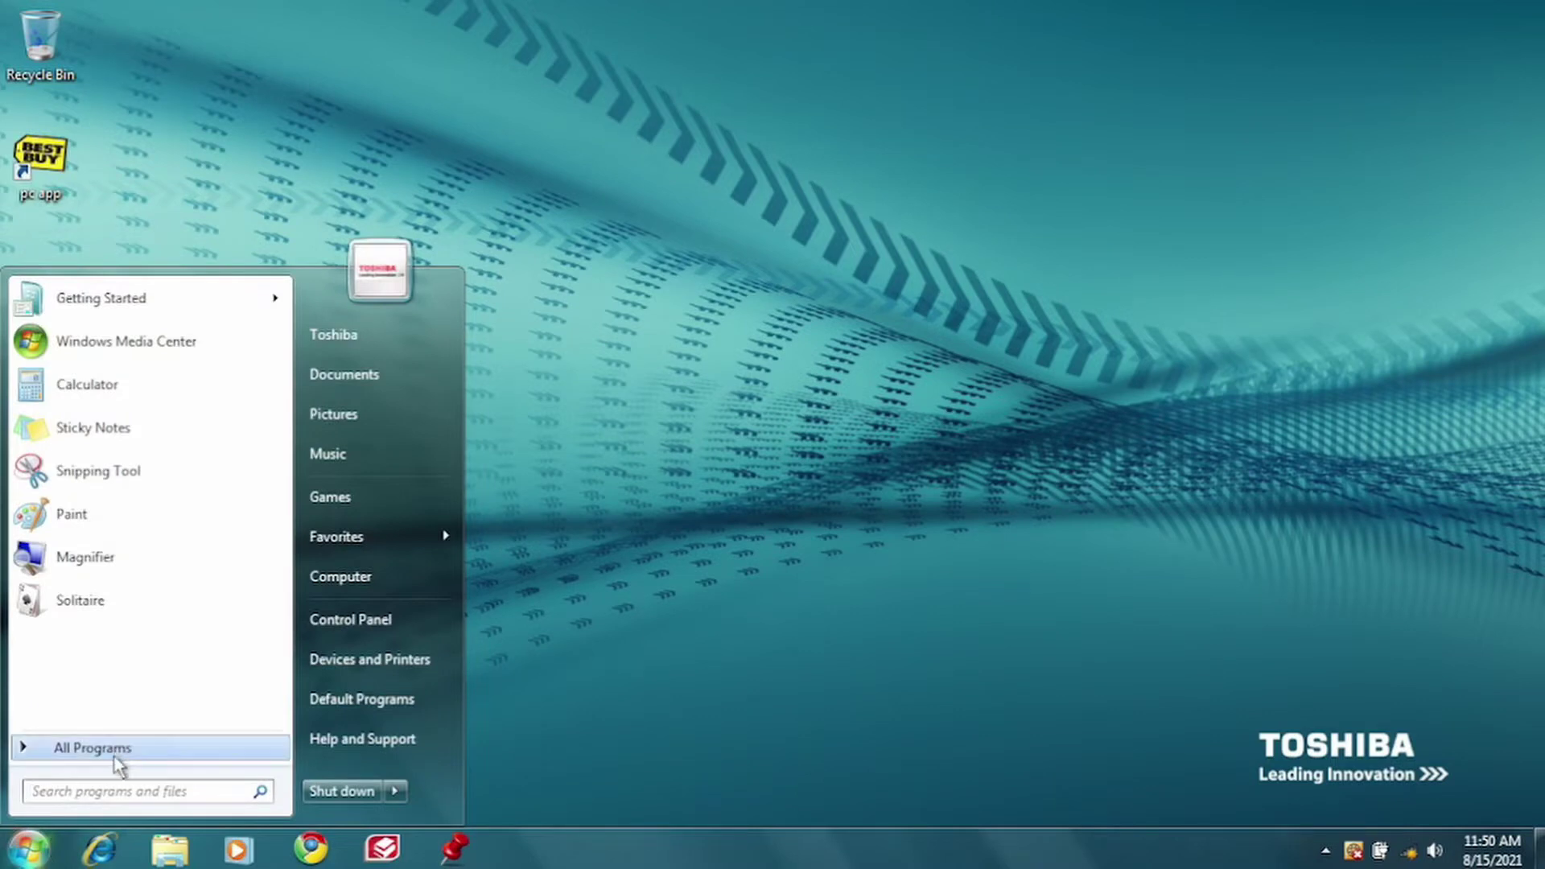
pyautogui.click(116, 752)
pyautogui.scroll(-1, 135, 610)
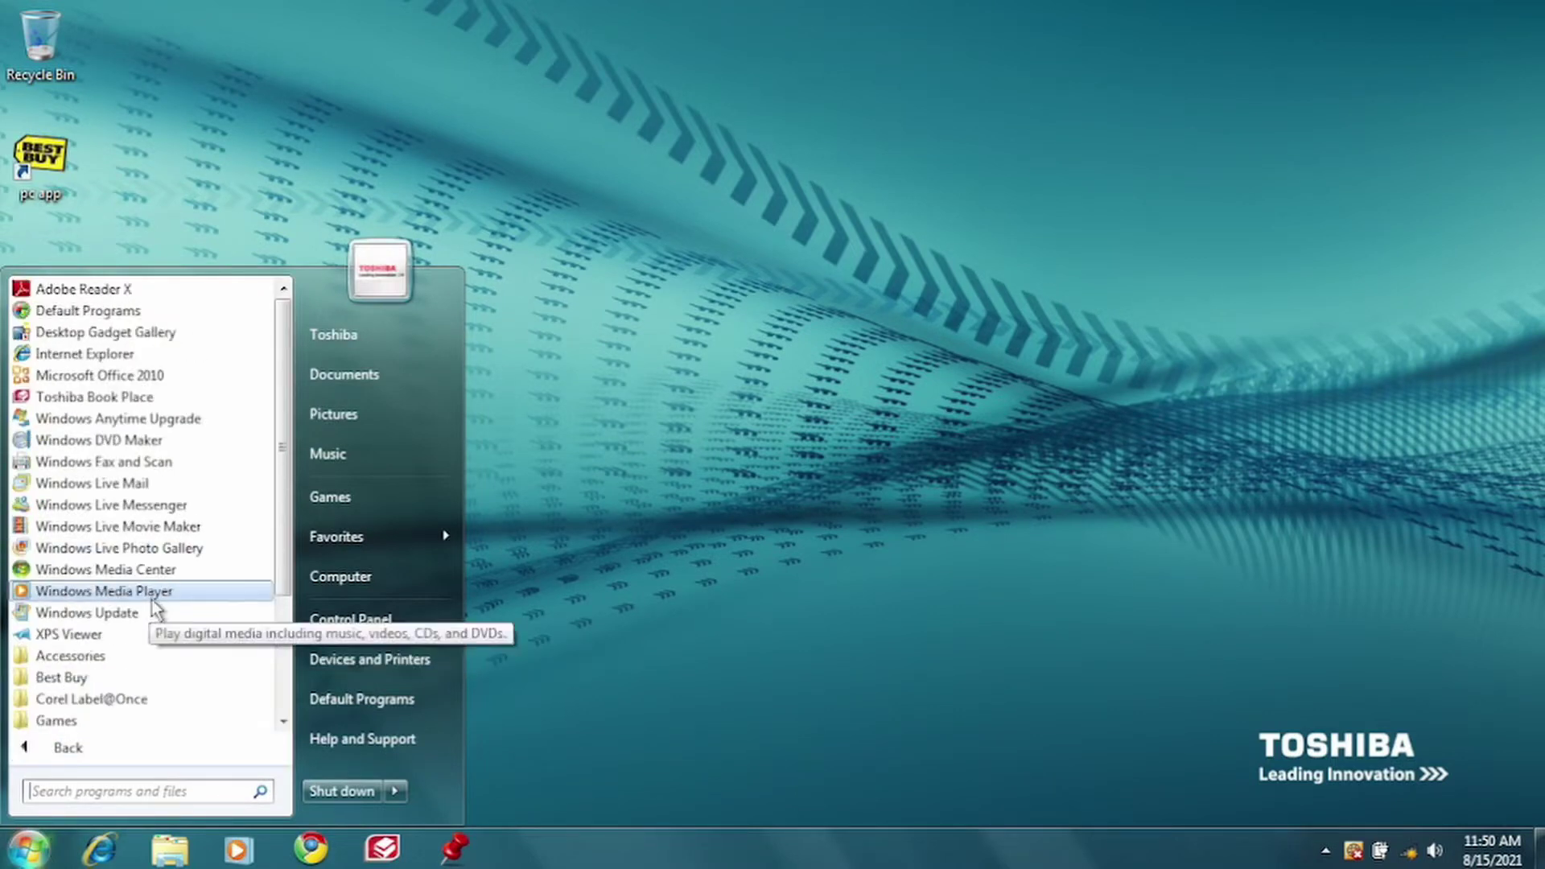
pyautogui.scroll(-2, 156, 610)
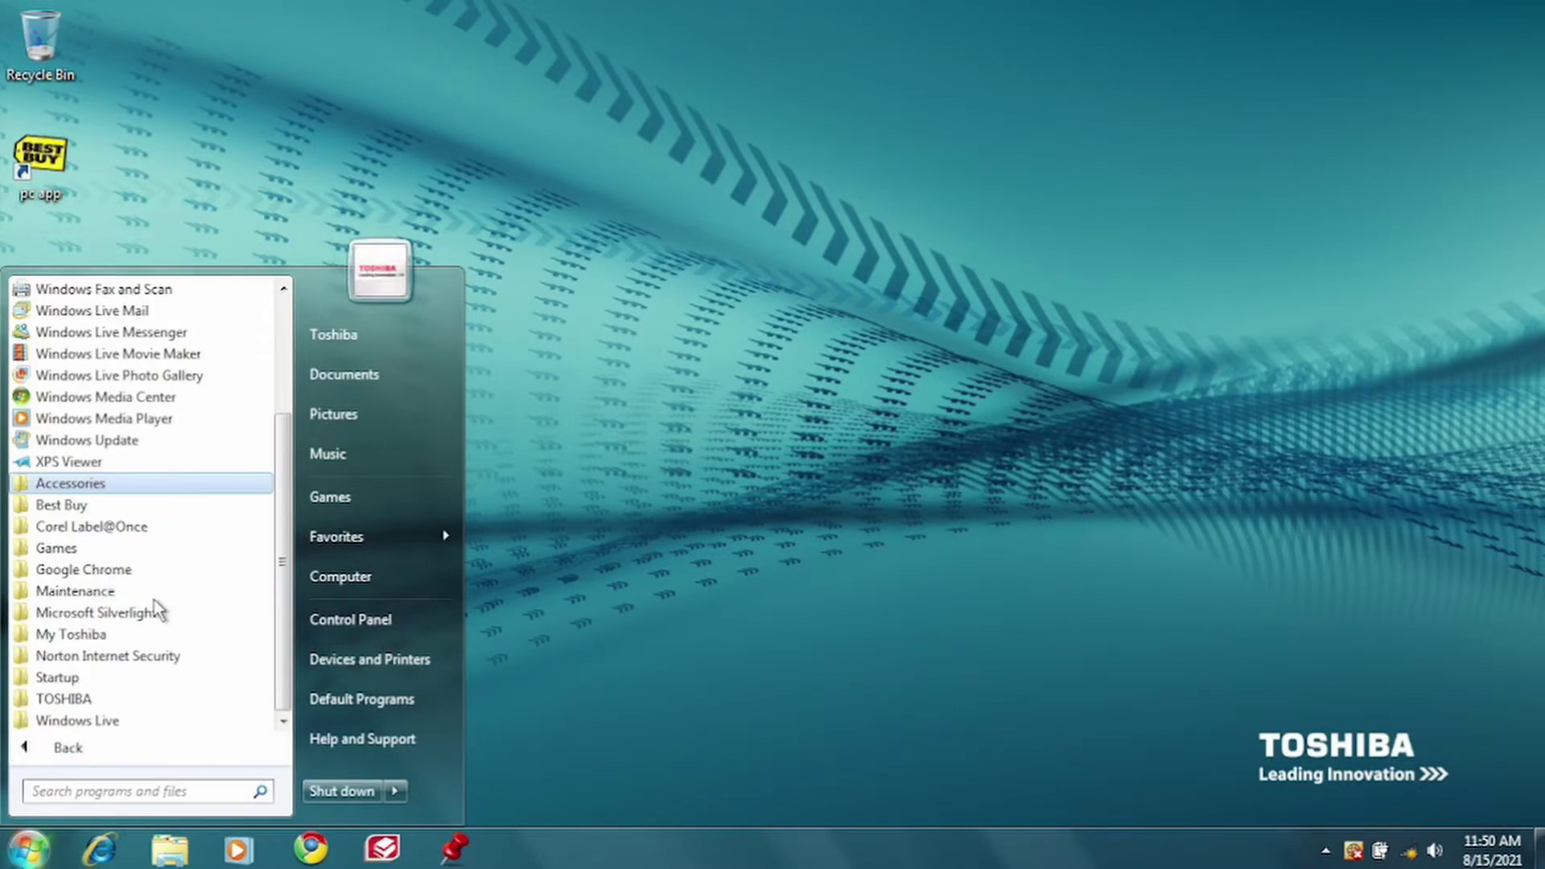
pyautogui.click(134, 637)
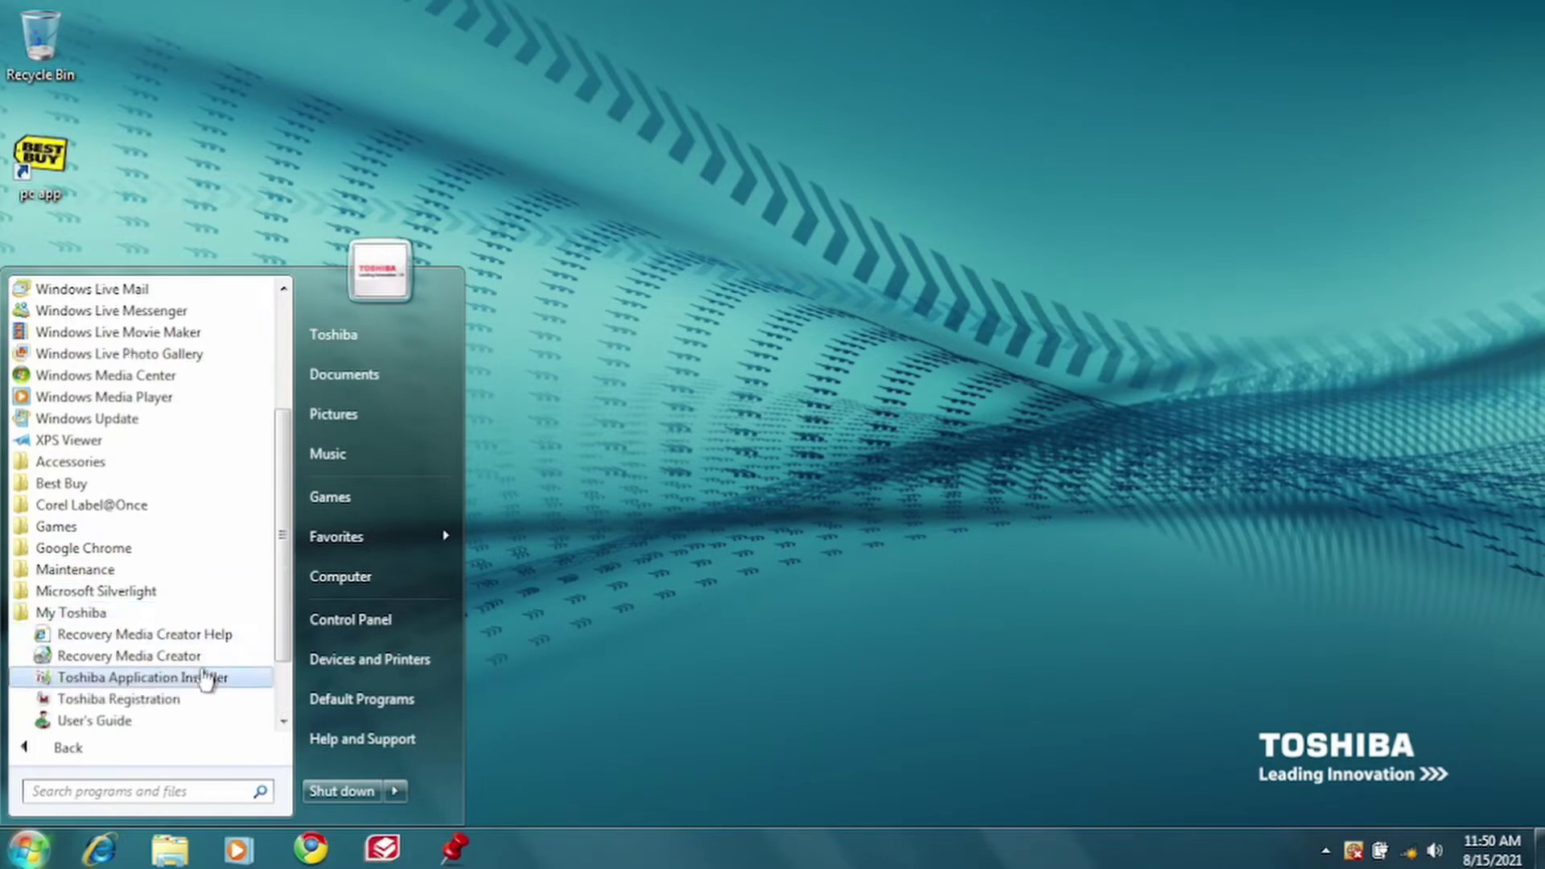
pyautogui.click(179, 655)
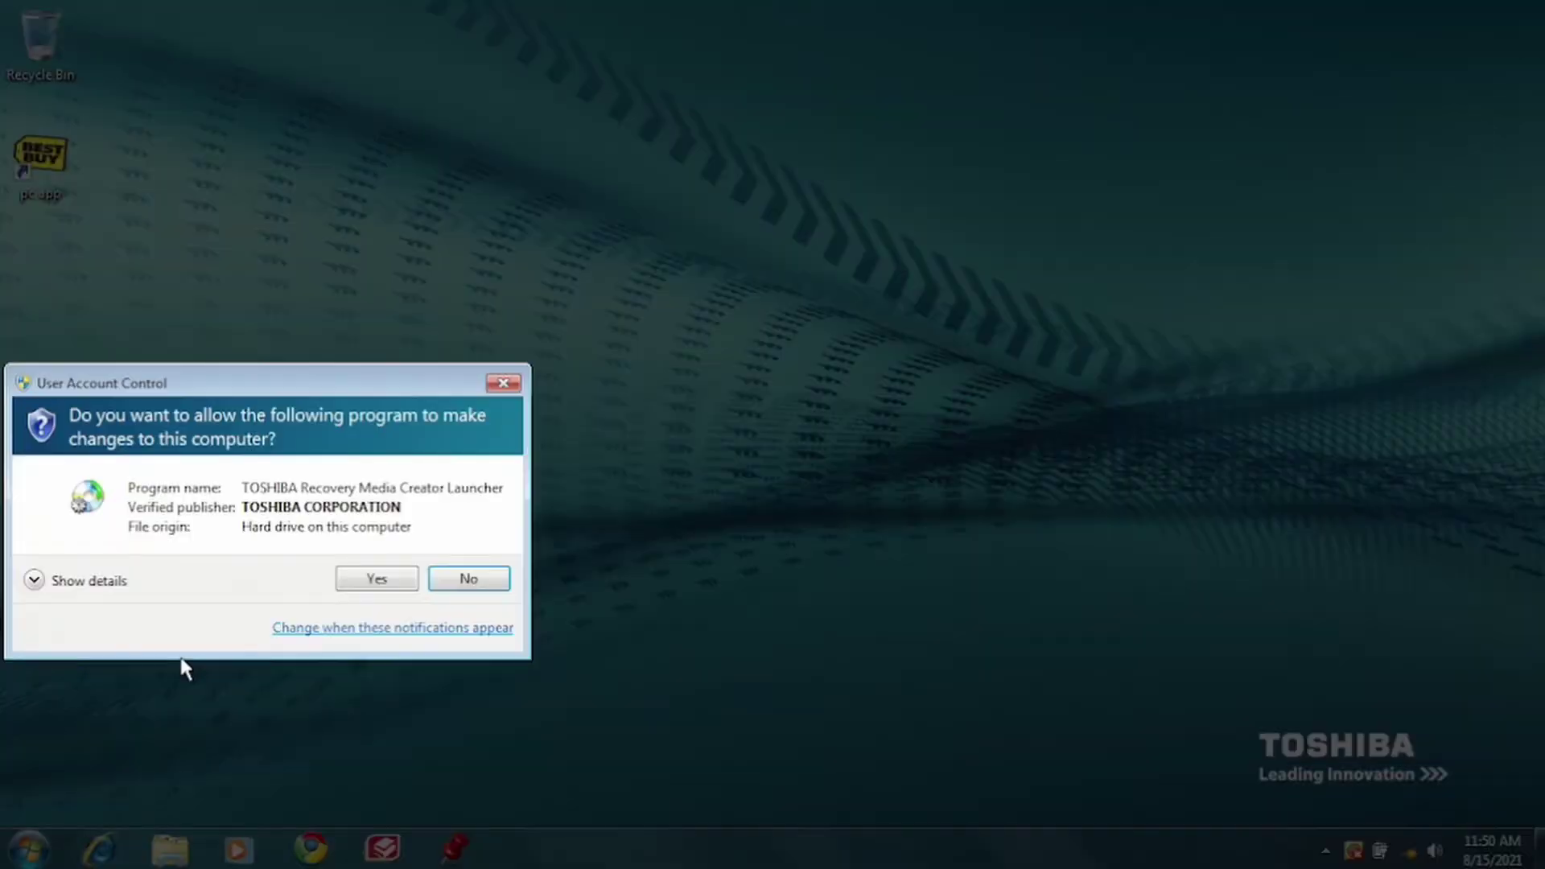
# Step: Approve the User Account Control prompt so Recovery Media Creator can run
pyautogui.click(376, 581)
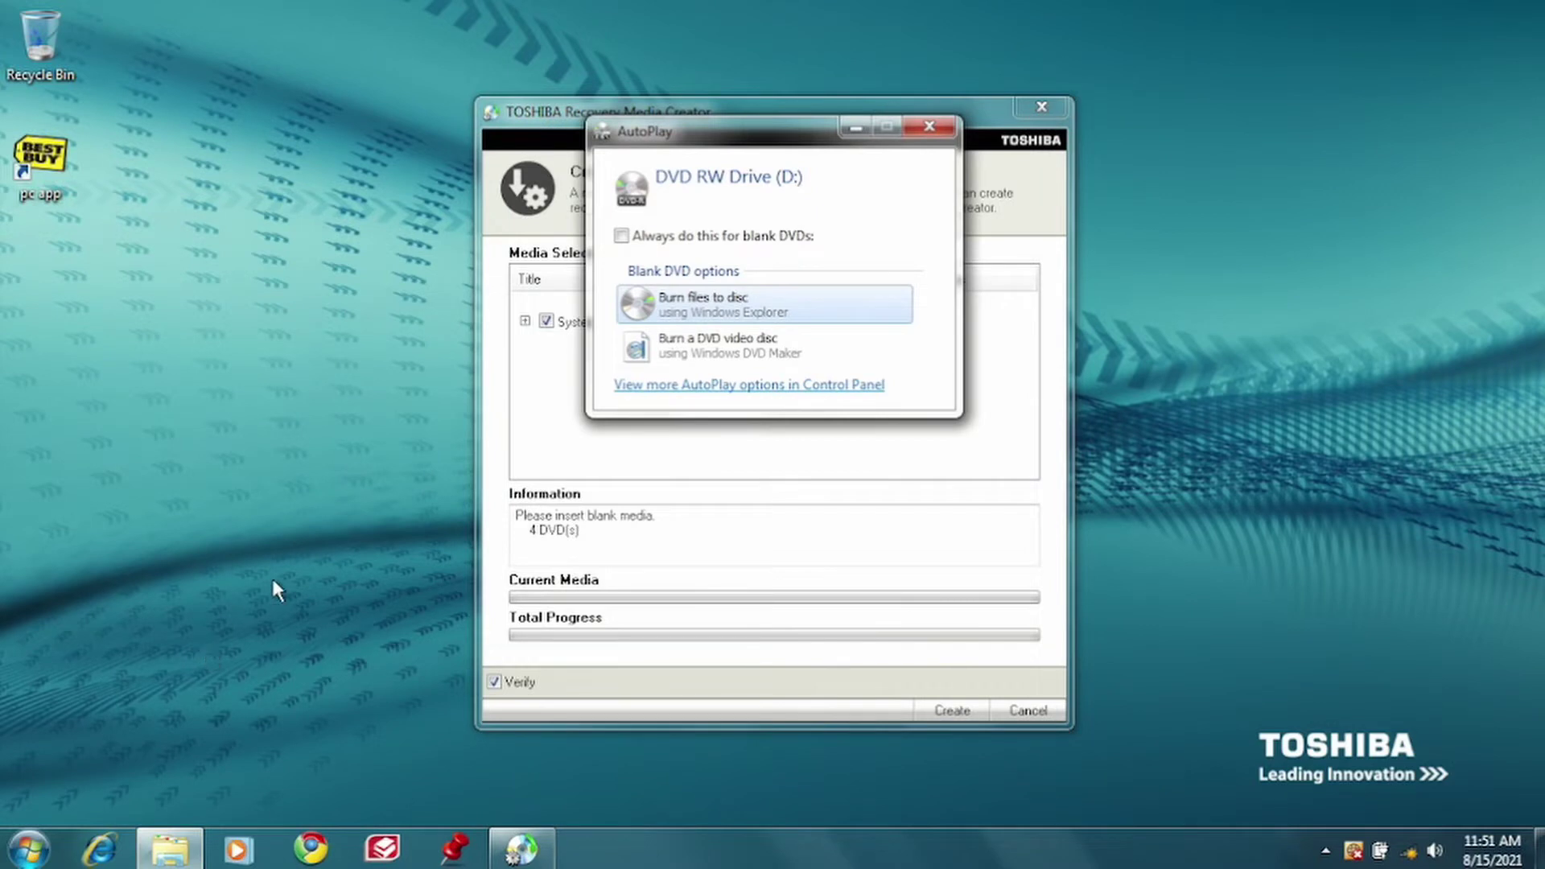
# Step: Dismiss AutoPlay, then start the recovery DVD set with the blank disc confirmed for Disc 1
pyautogui.click(928, 129)
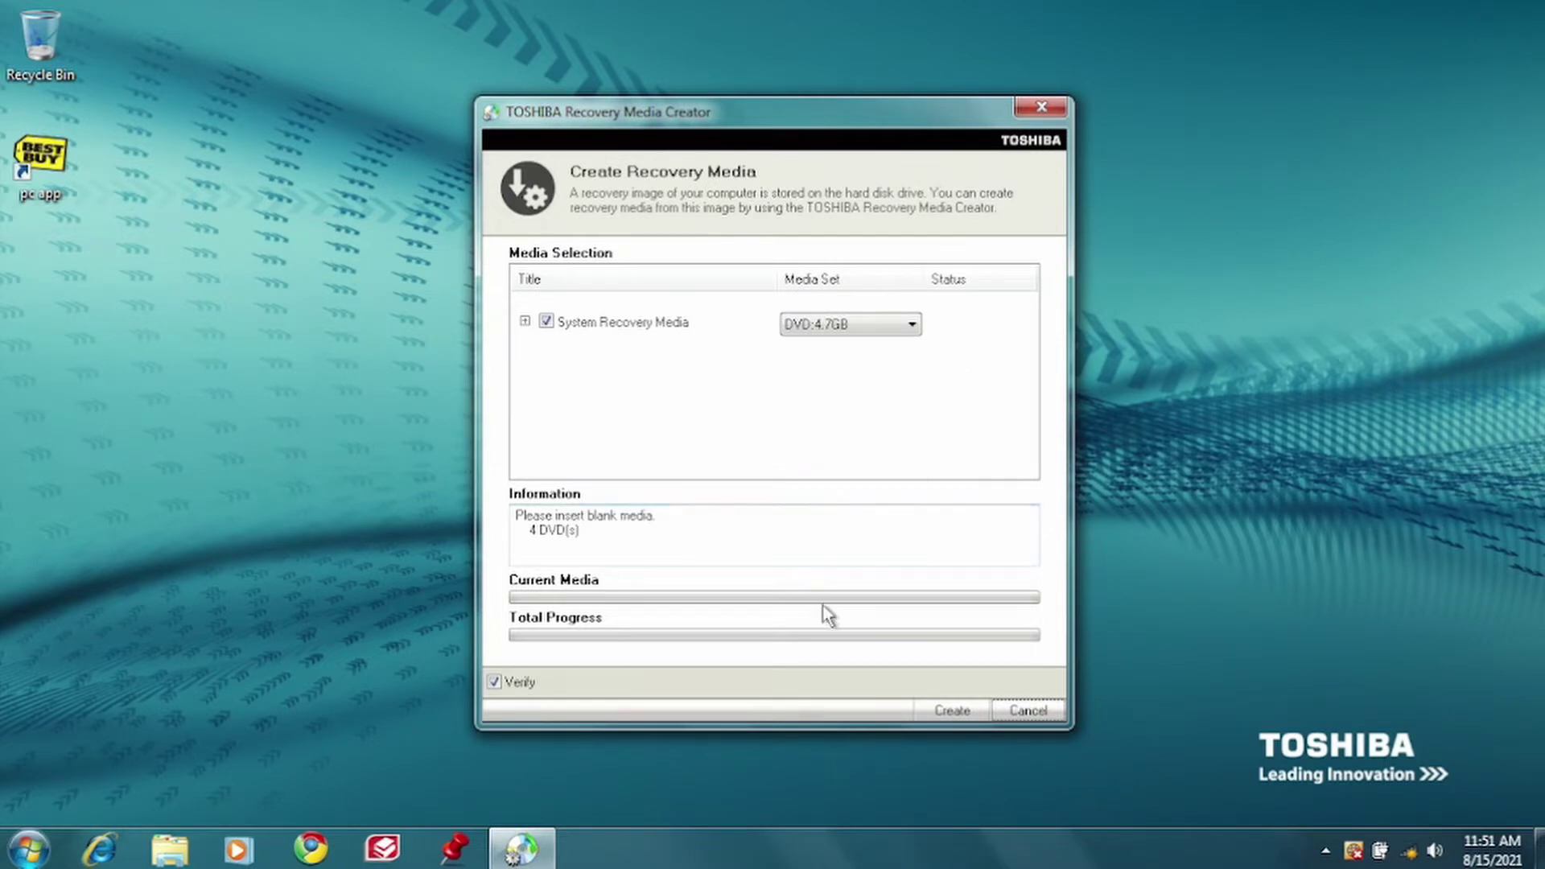
pyautogui.click(955, 719)
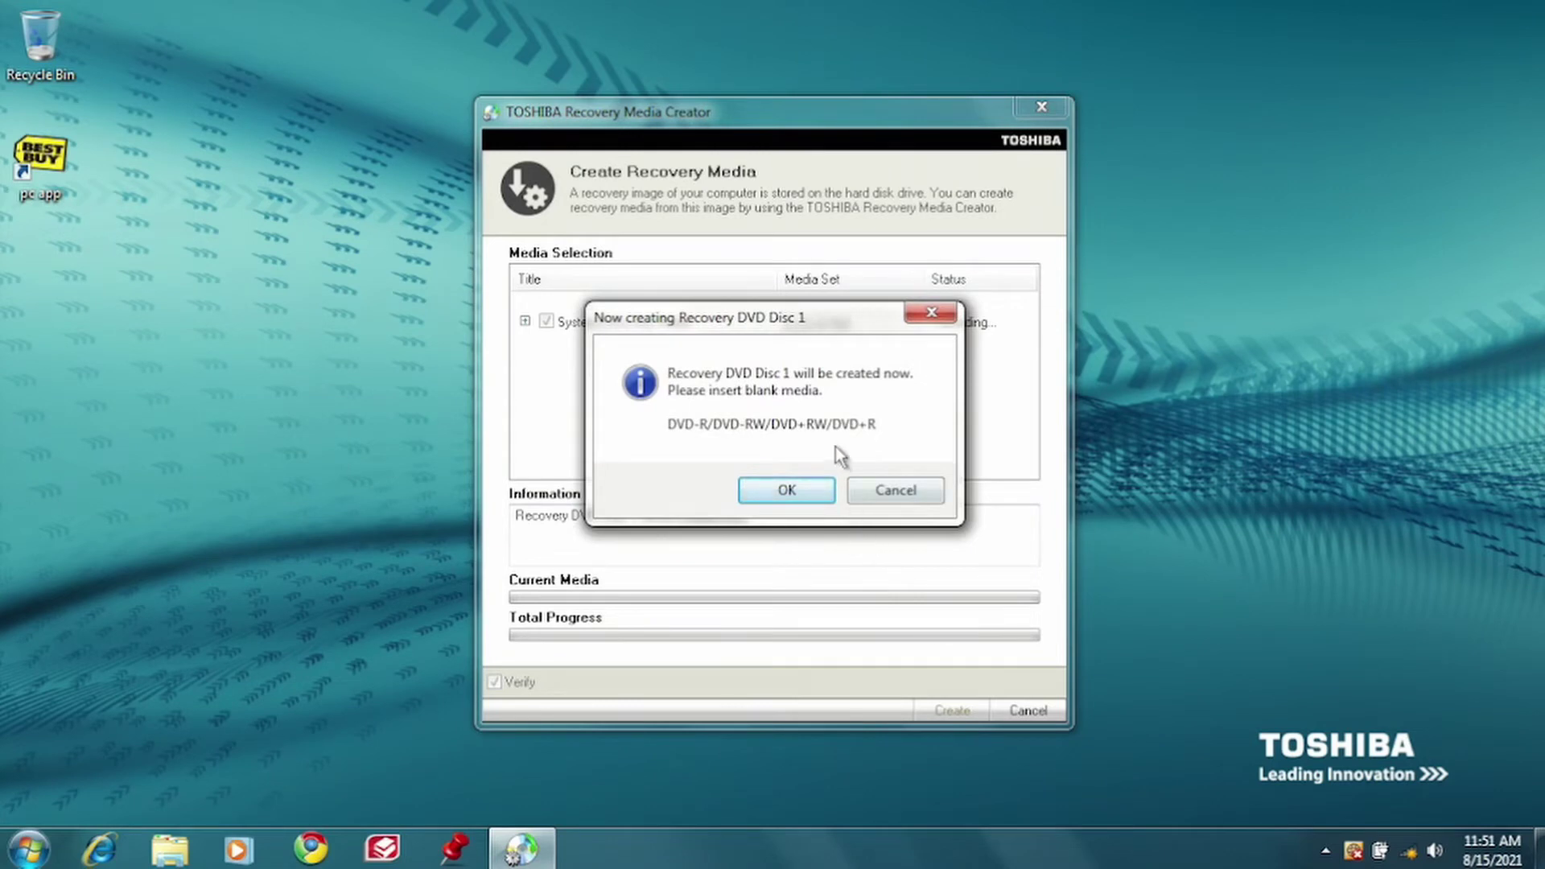
pyautogui.click(795, 490)
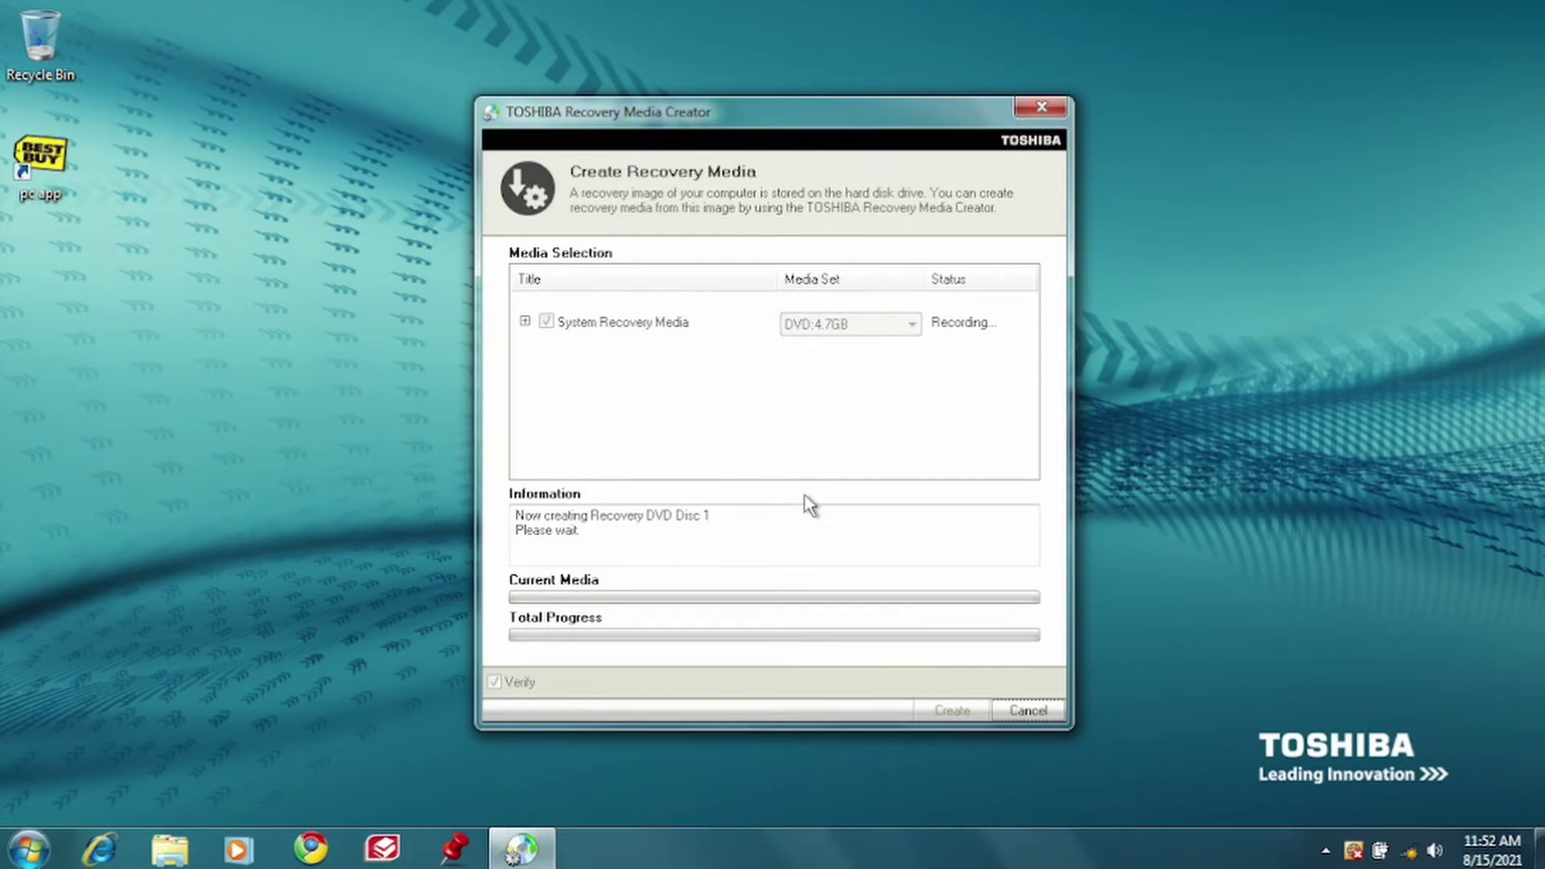
pyautogui.click(169, 850)
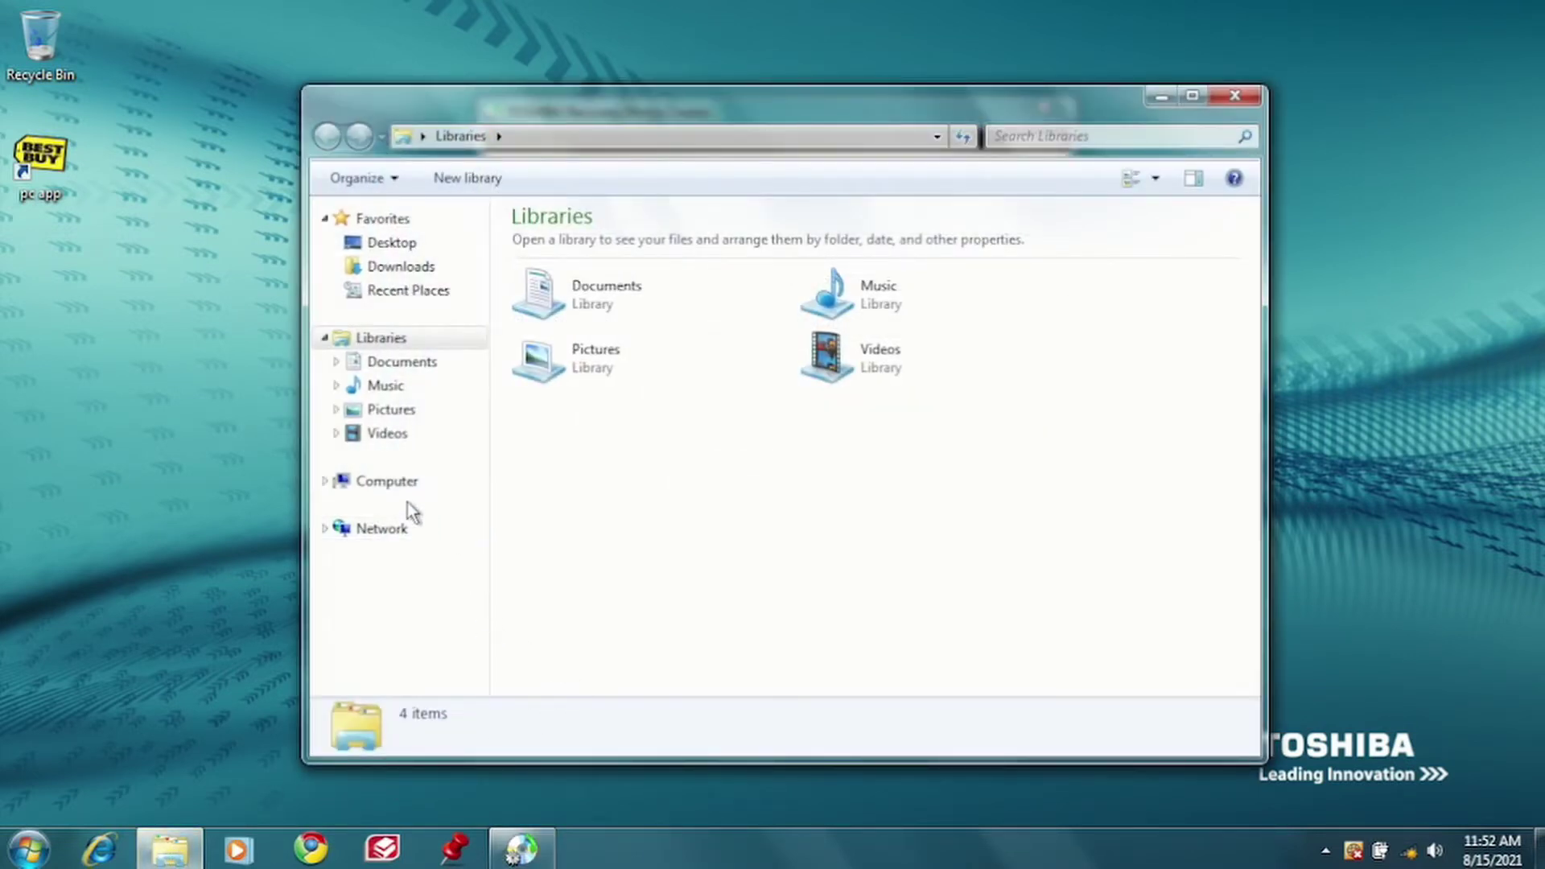
pyautogui.click(387, 483)
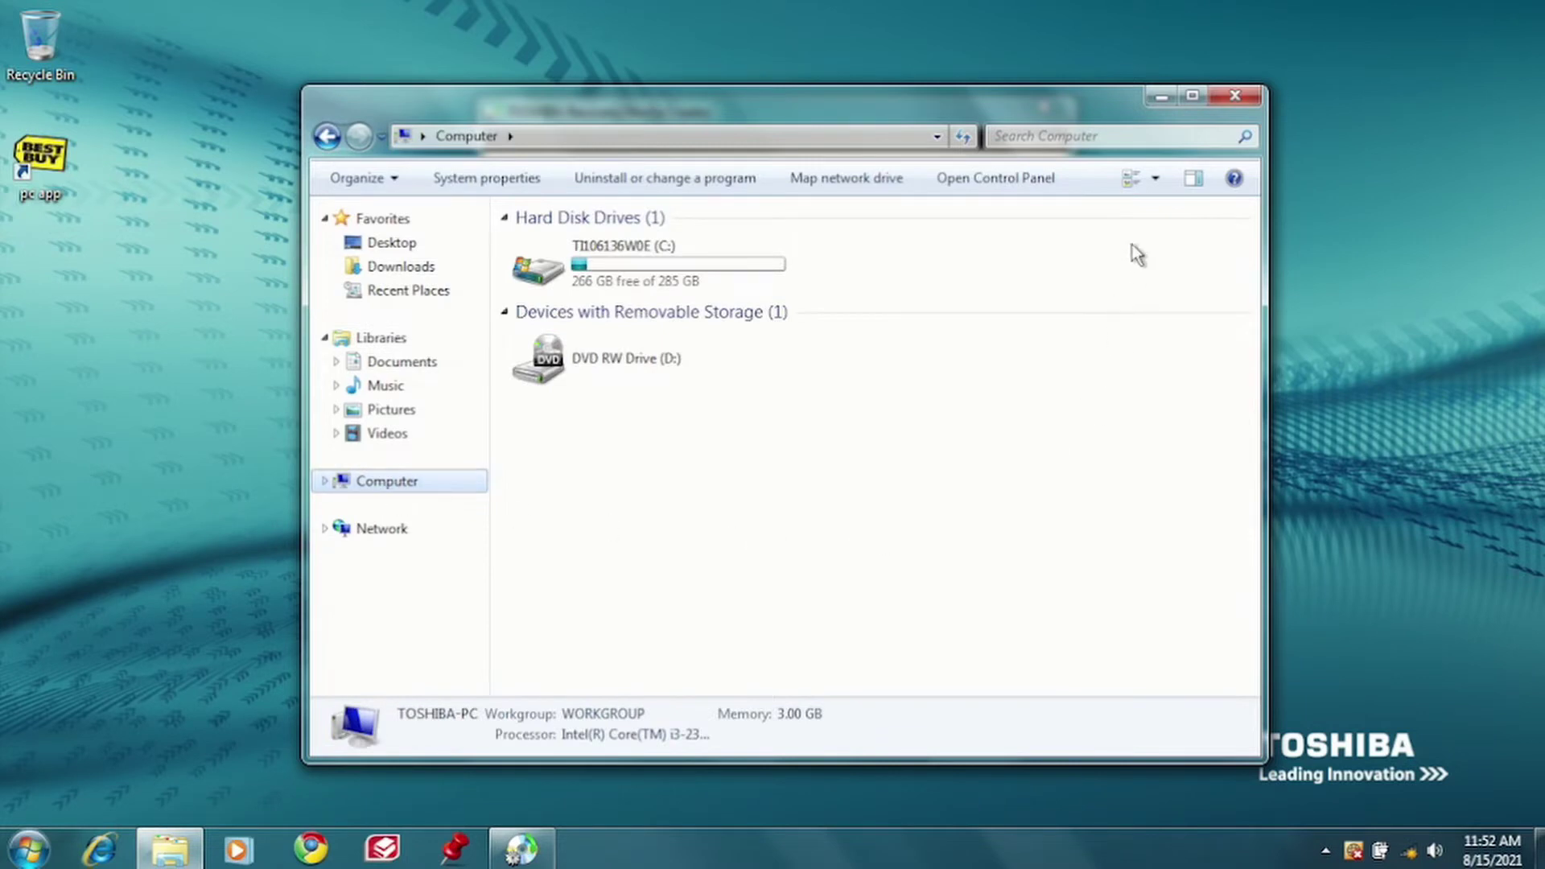
pyautogui.click(1235, 101)
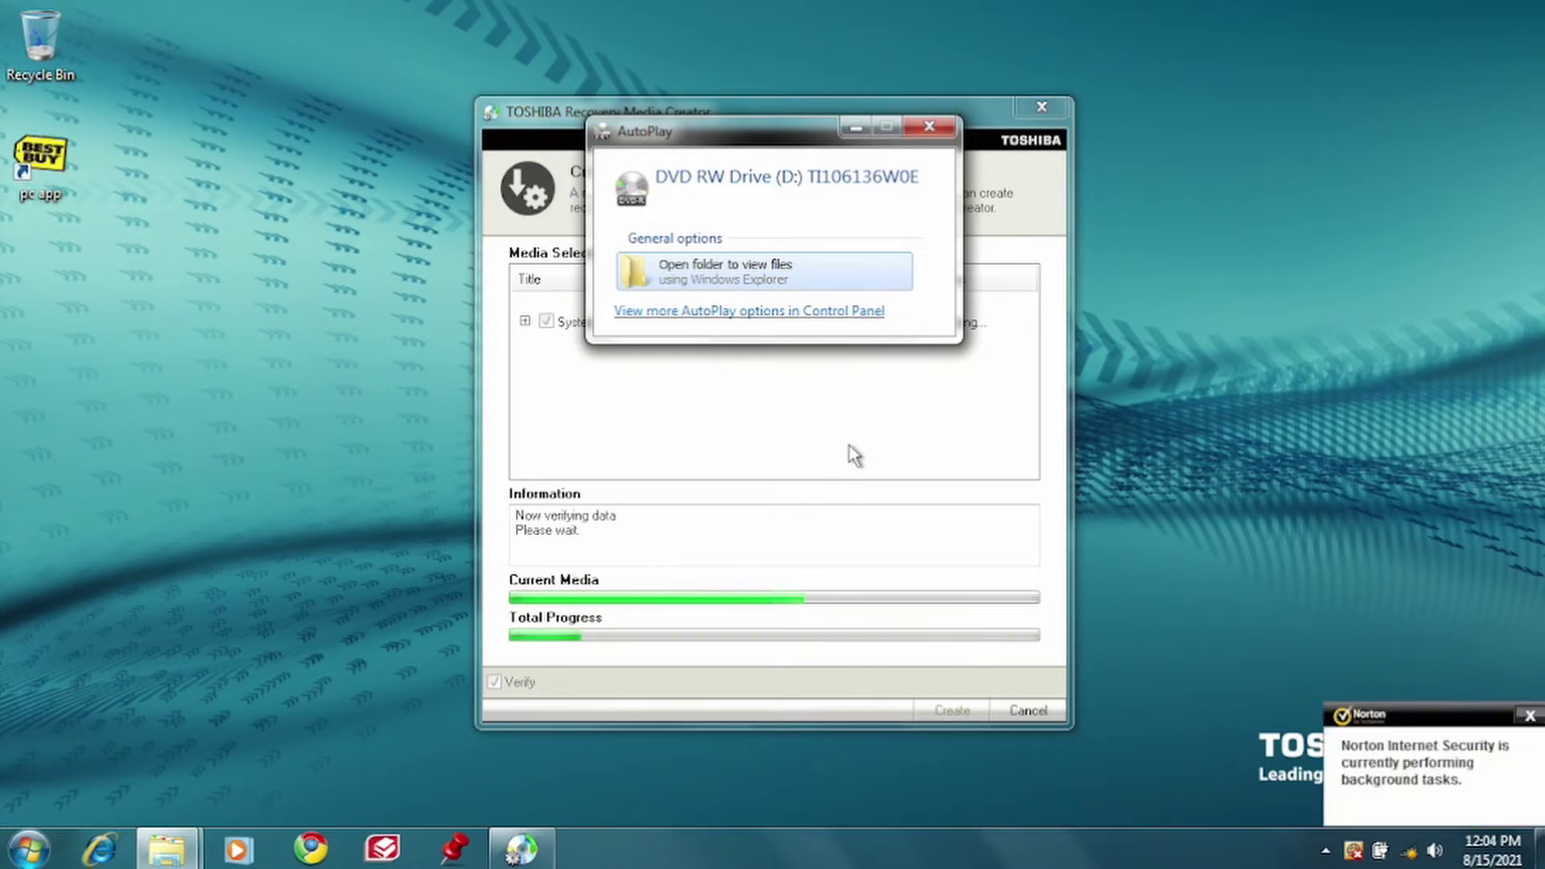
# Step: Dismiss the AutoPlay prompt for the newly inserted disc
pyautogui.click(744, 482)
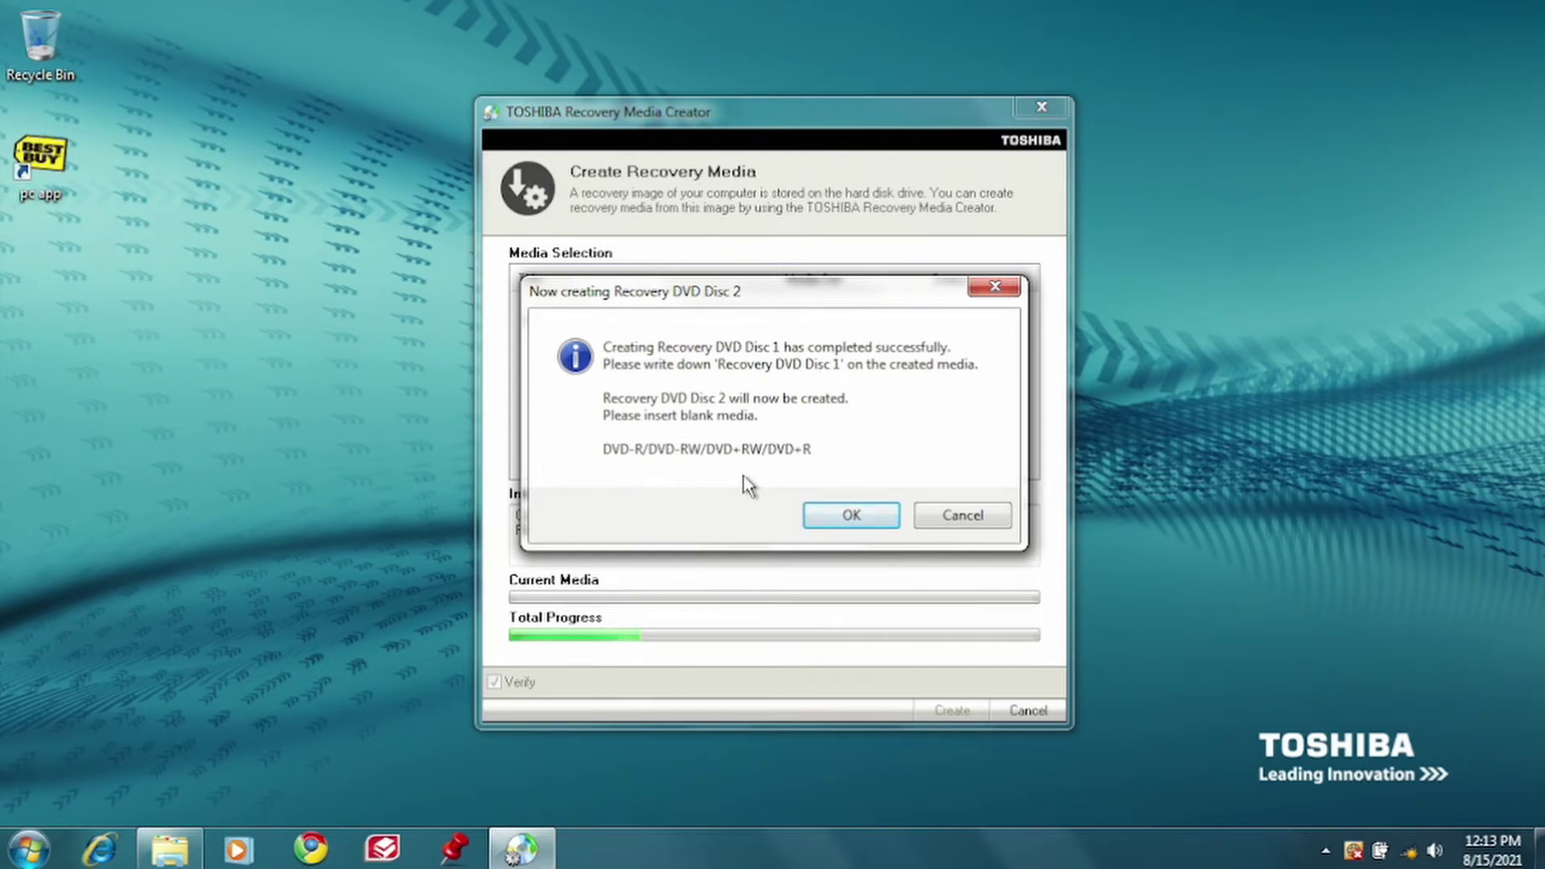
# Step: Acknowledge Disc 1, dismiss AutoPlay, and confirm the blank DVD to record Disc 2
pyautogui.click(861, 518)
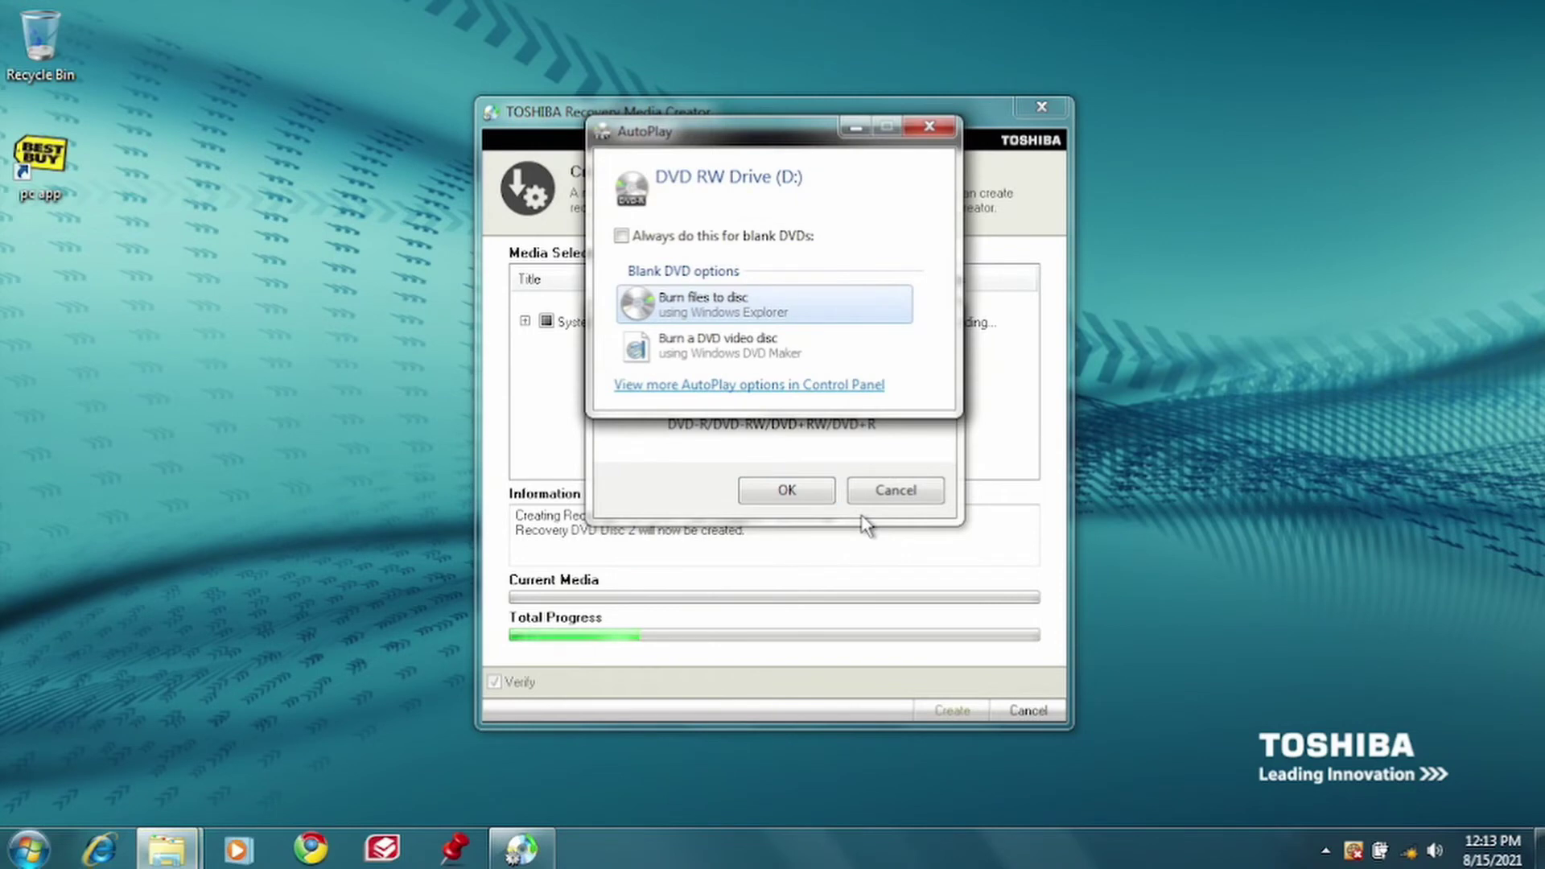
pyautogui.click(931, 131)
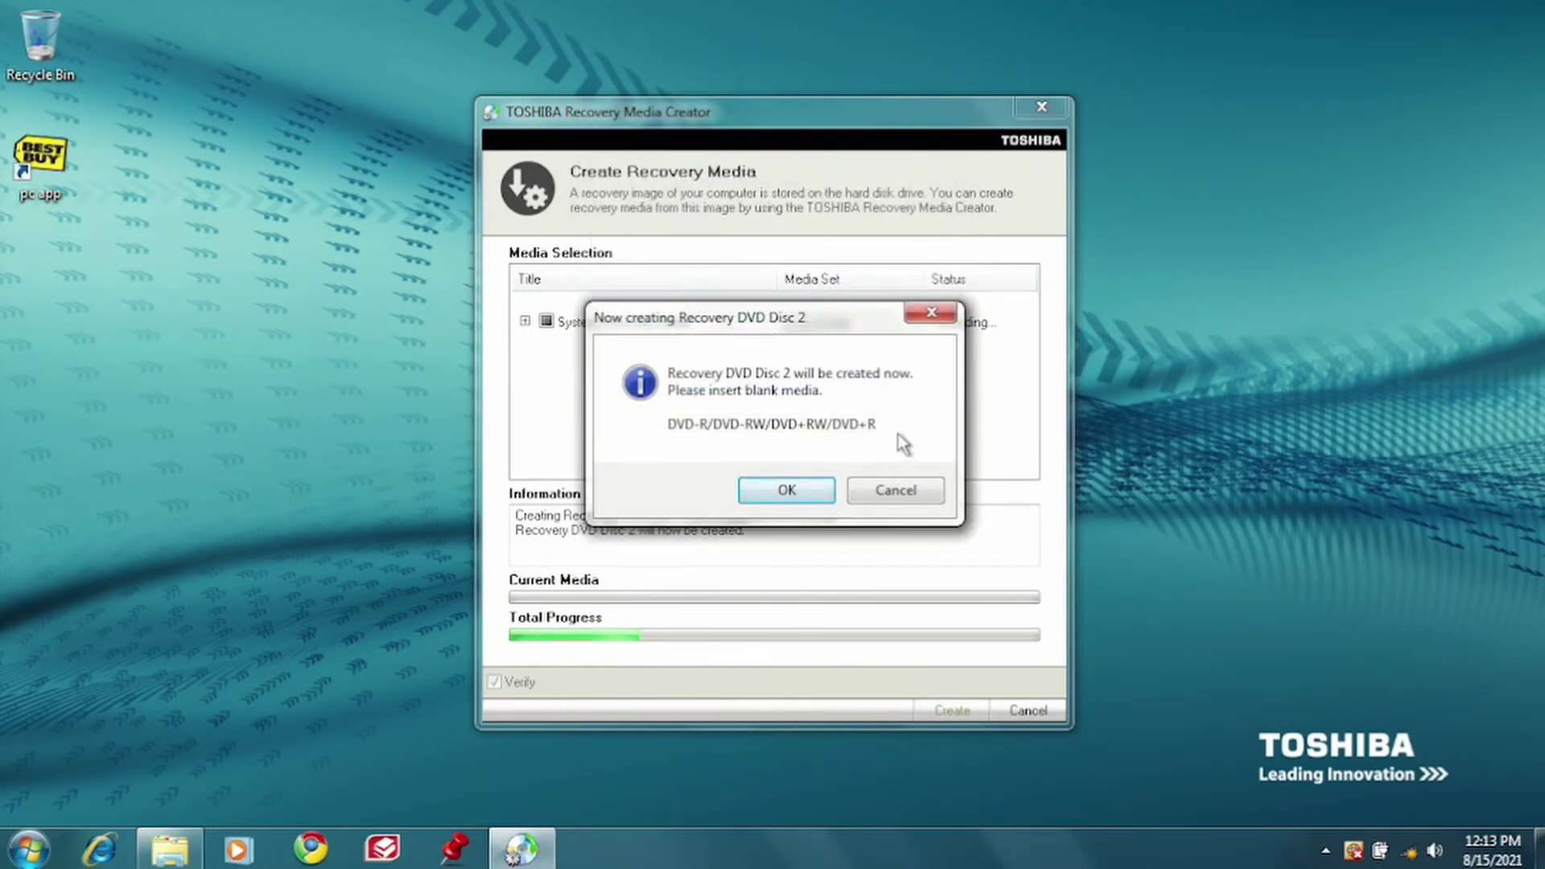
pyautogui.click(790, 492)
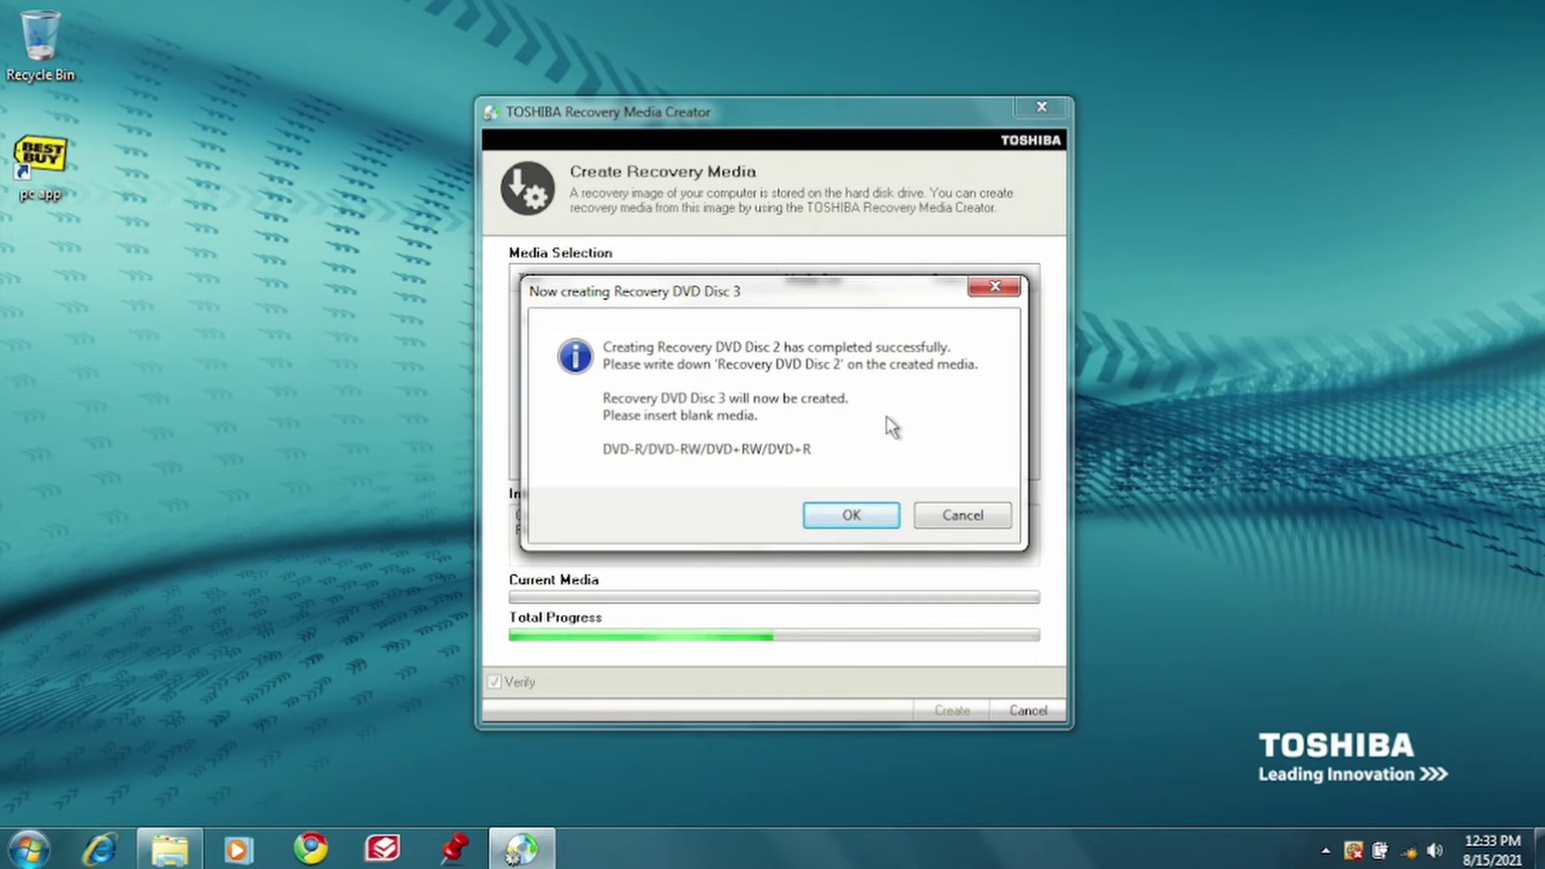
# Step: Acknowledge Disc 2, dismiss AutoPlay, and confirm the blank DVD to record Disc 3
pyautogui.click(871, 519)
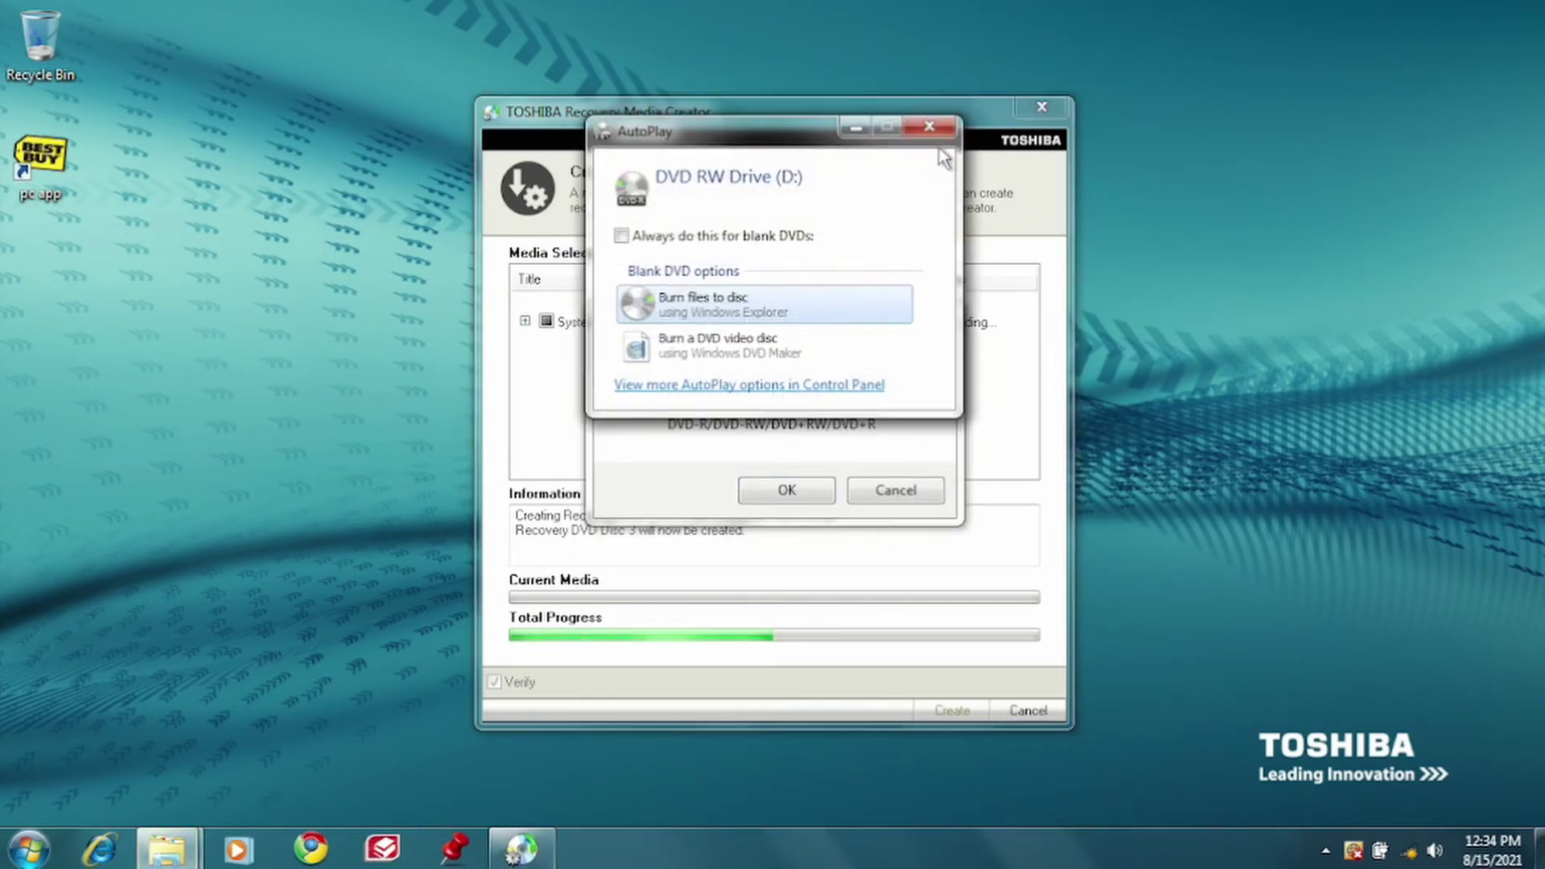
pyautogui.click(931, 127)
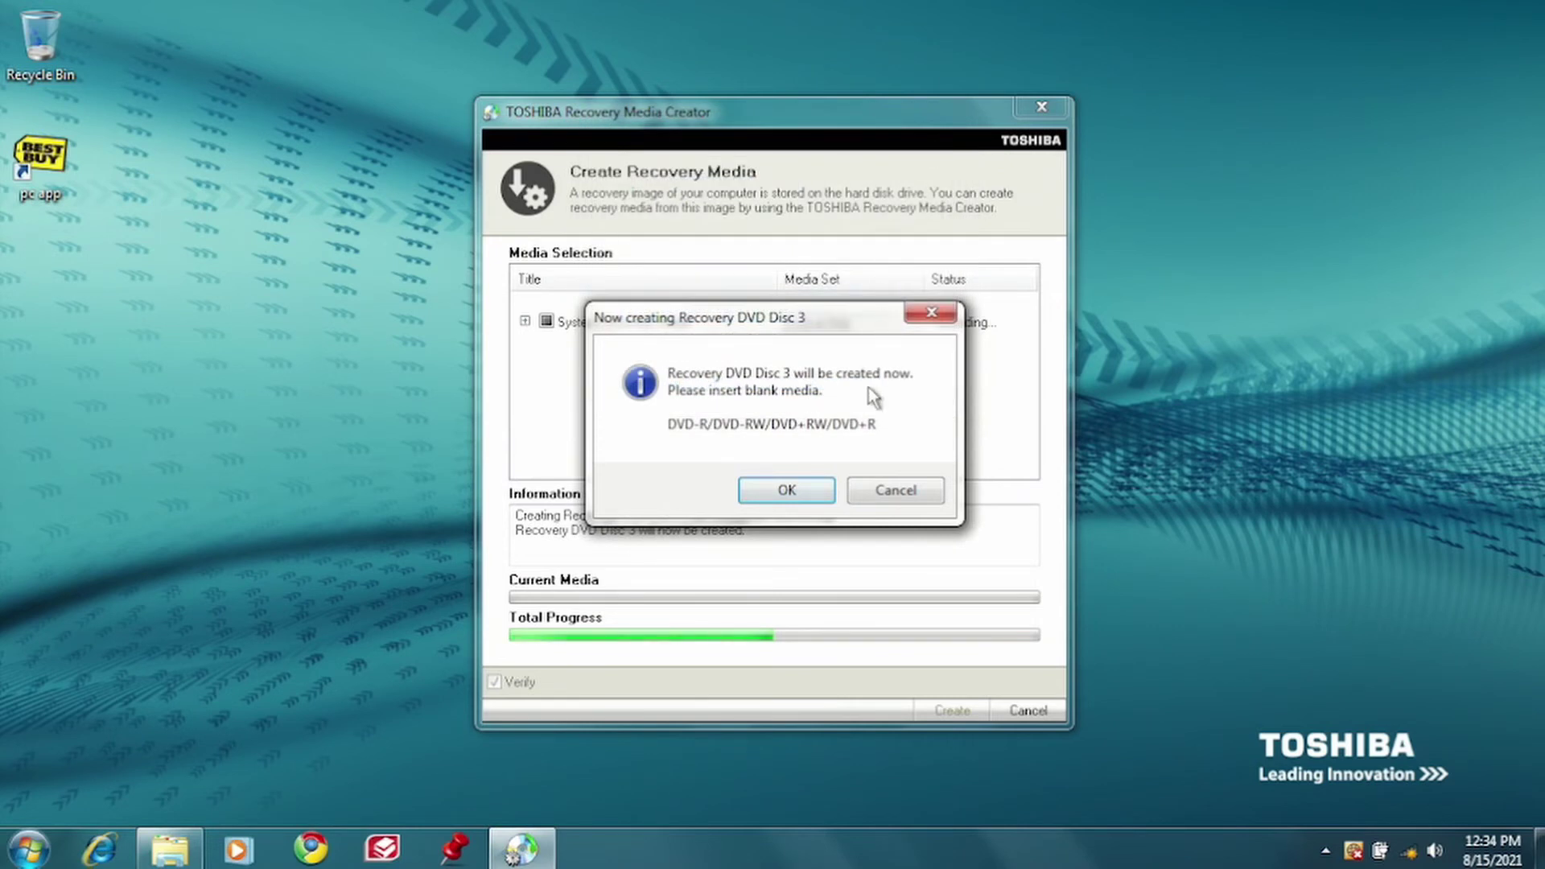
pyautogui.click(788, 489)
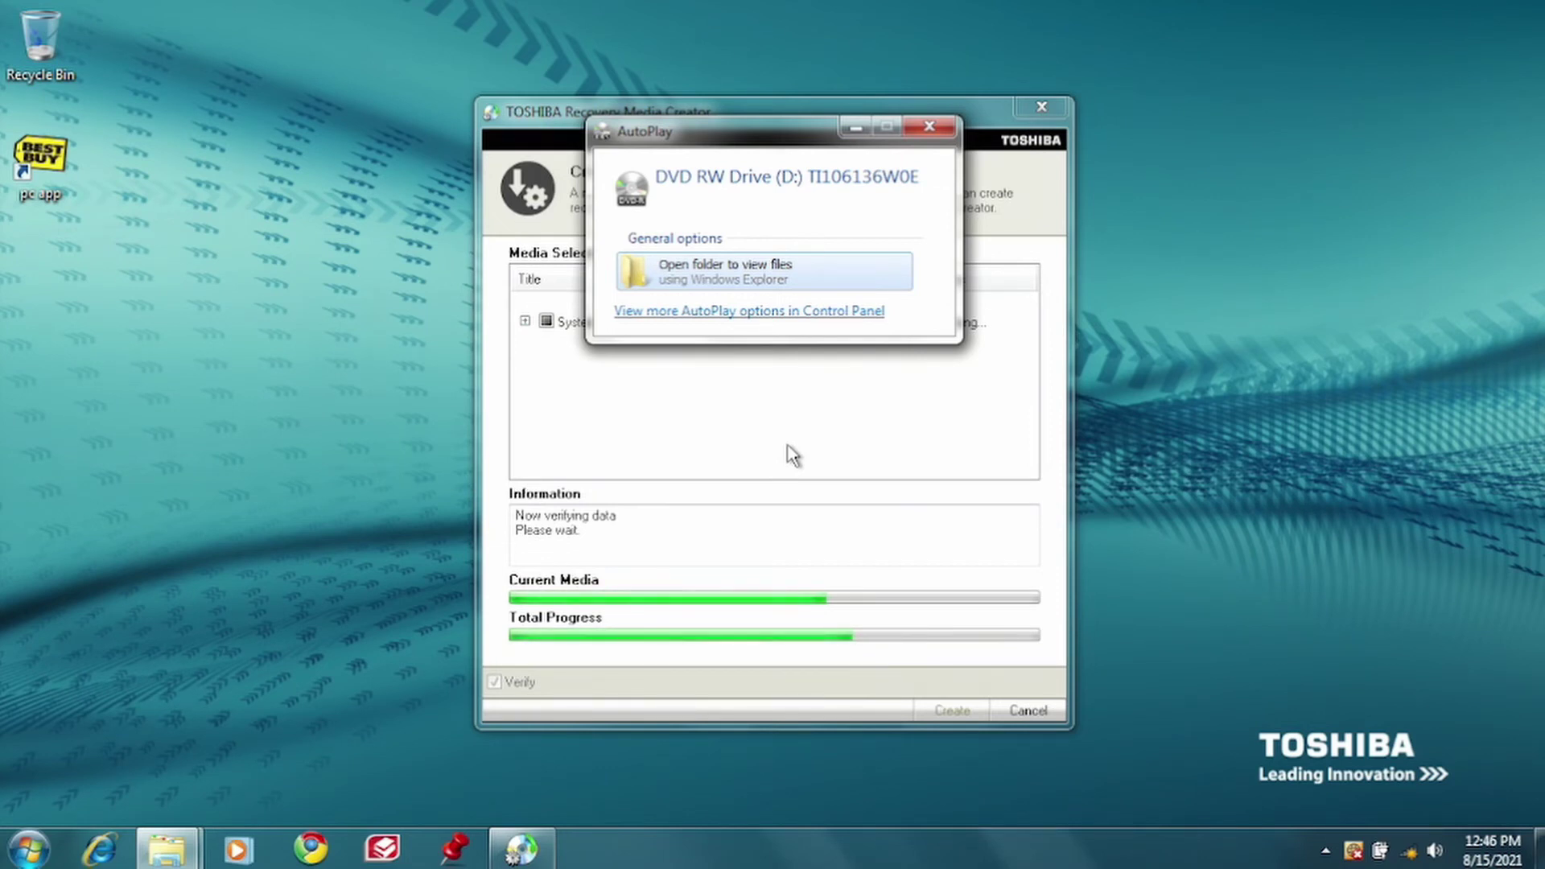
# Step: Close the drive's AutoPlay window while Disc 3 finishes recording
pyautogui.click(929, 127)
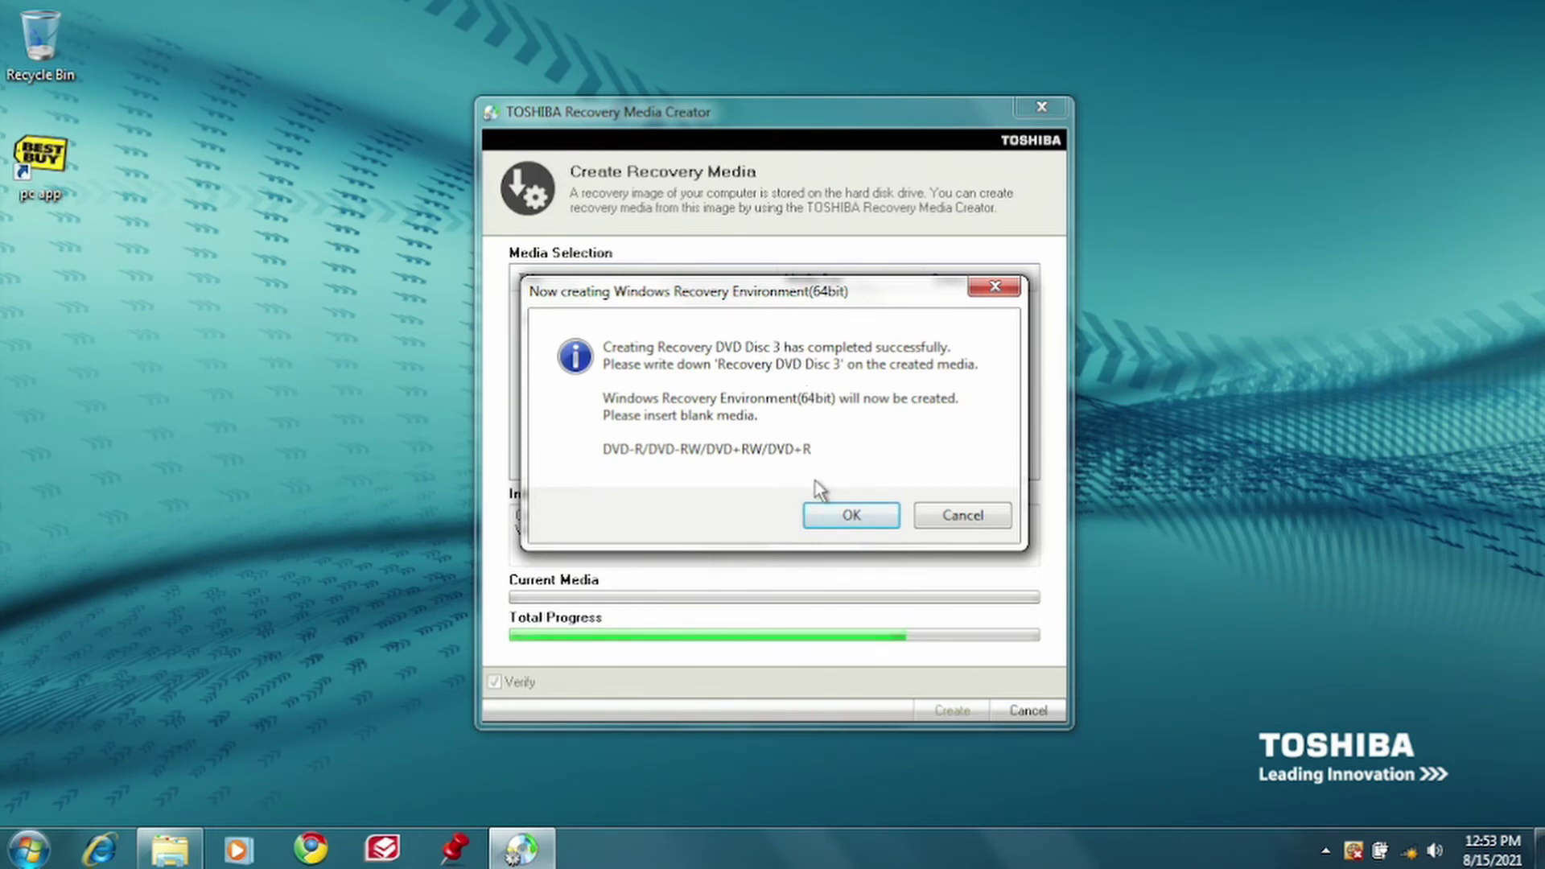
# Step: Acknowledge Disc 3 completion and dismiss AutoPlay for the new blank DVD
pyautogui.click(821, 516)
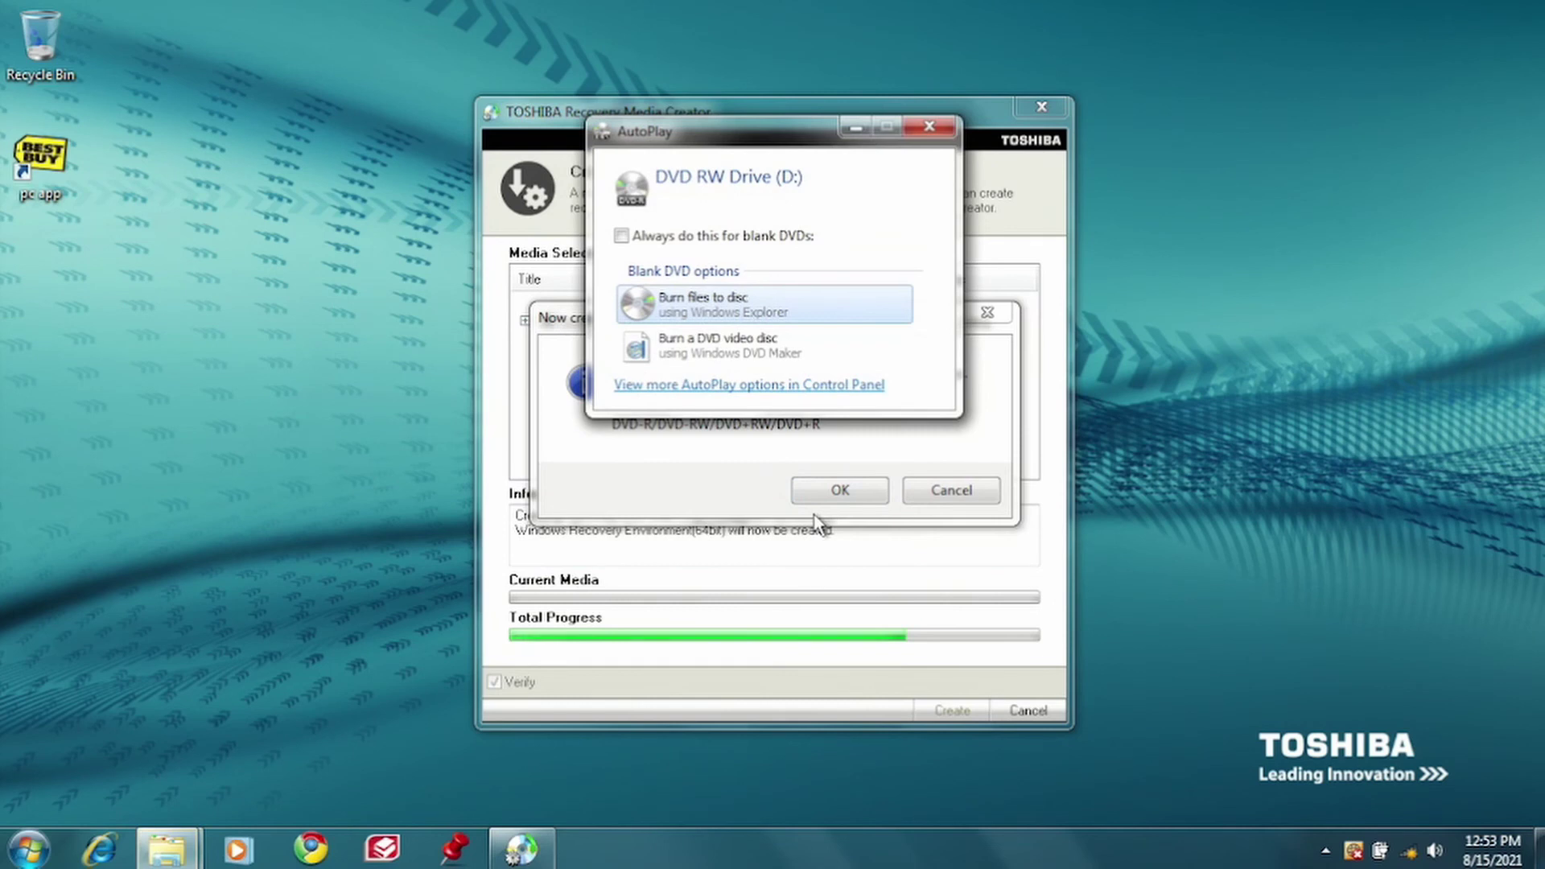
pyautogui.click(929, 127)
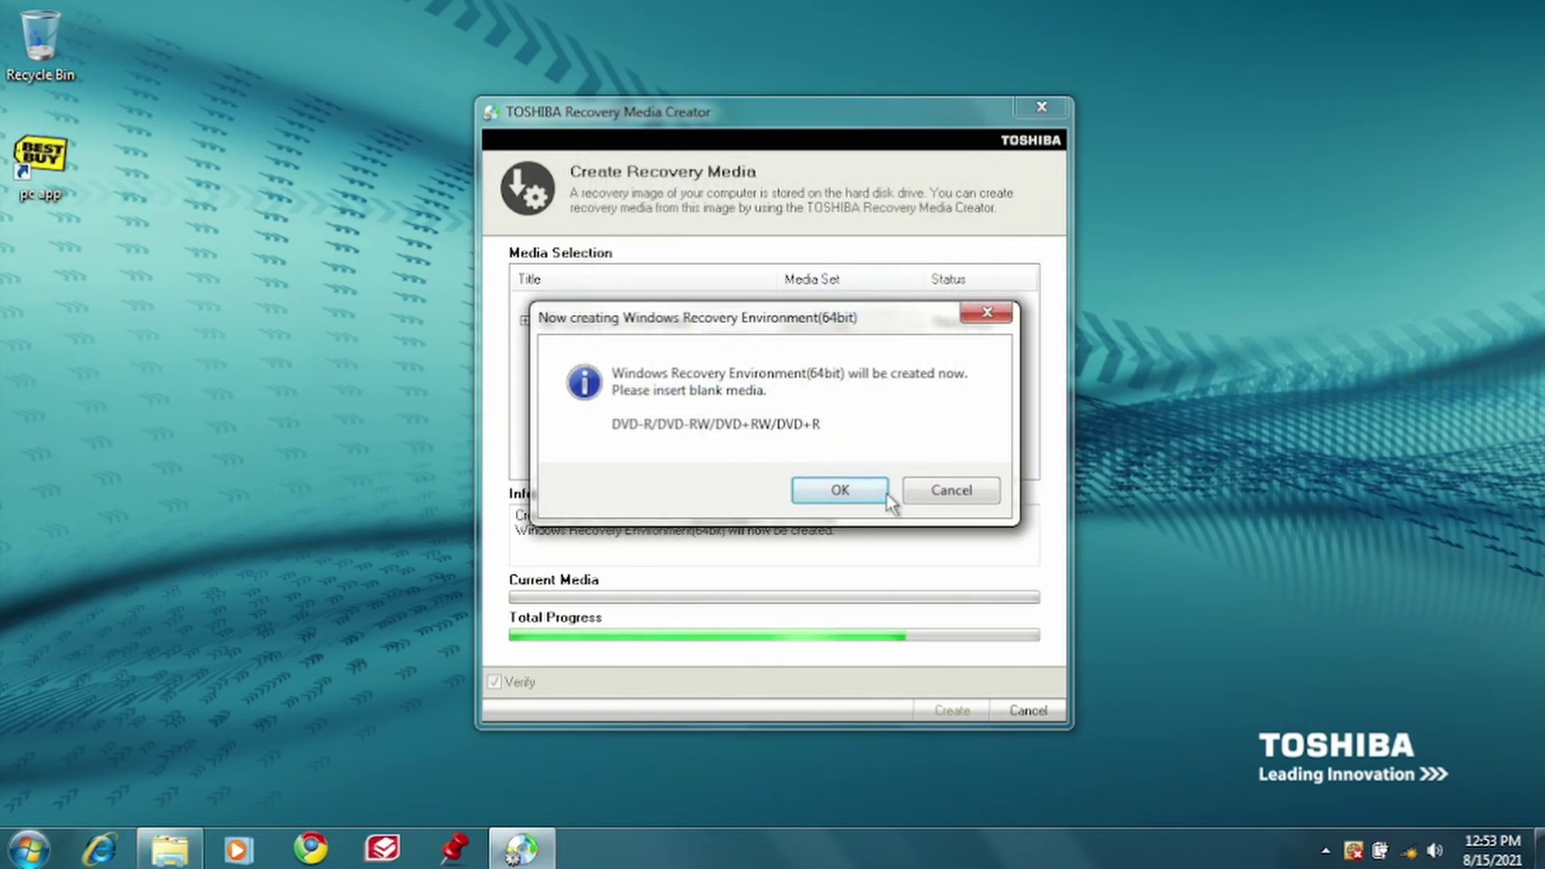
# Step: Confirm the blank DVD to record the Windows Recovery Environment (64bit) disc
pyautogui.click(850, 493)
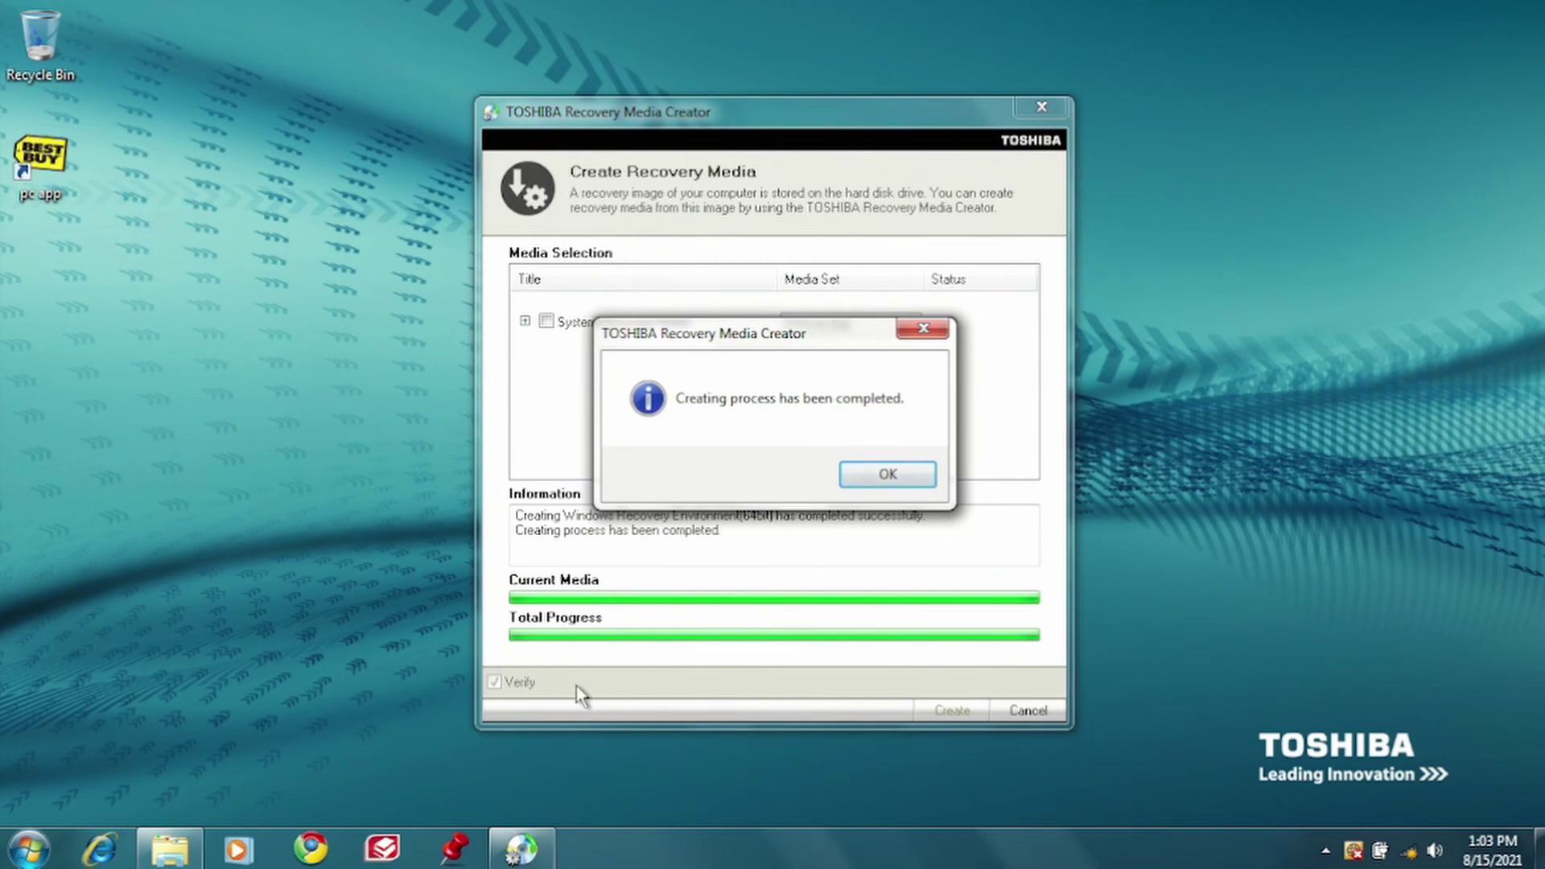
# Step: Dismiss the recovery-media completion message and exit Toshiba Recovery Media Creator to the desktop
pyautogui.click(865, 478)
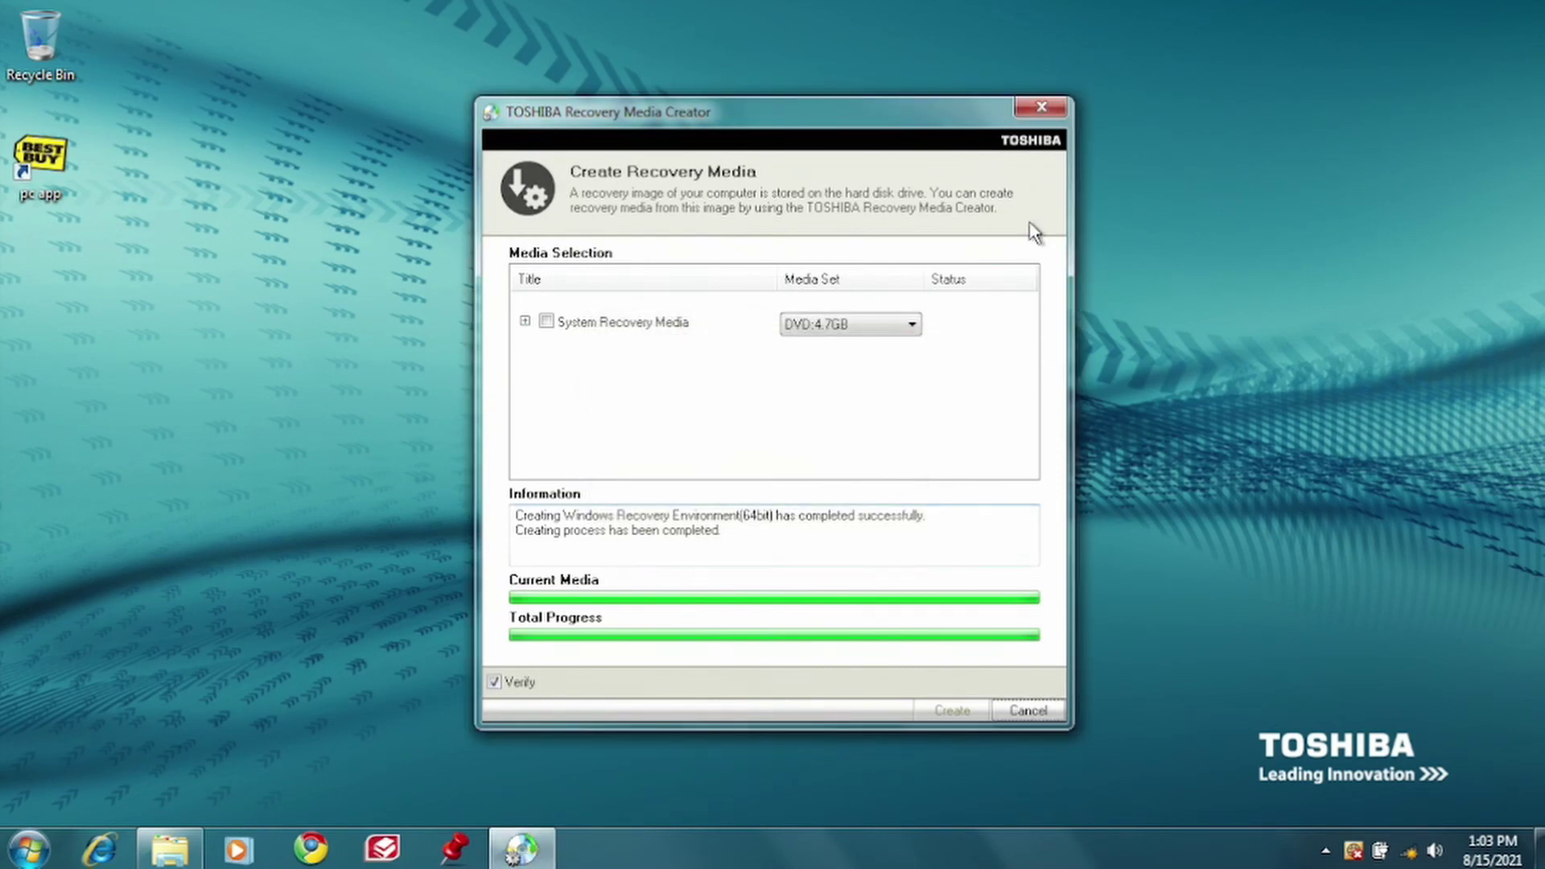
pyautogui.click(1047, 107)
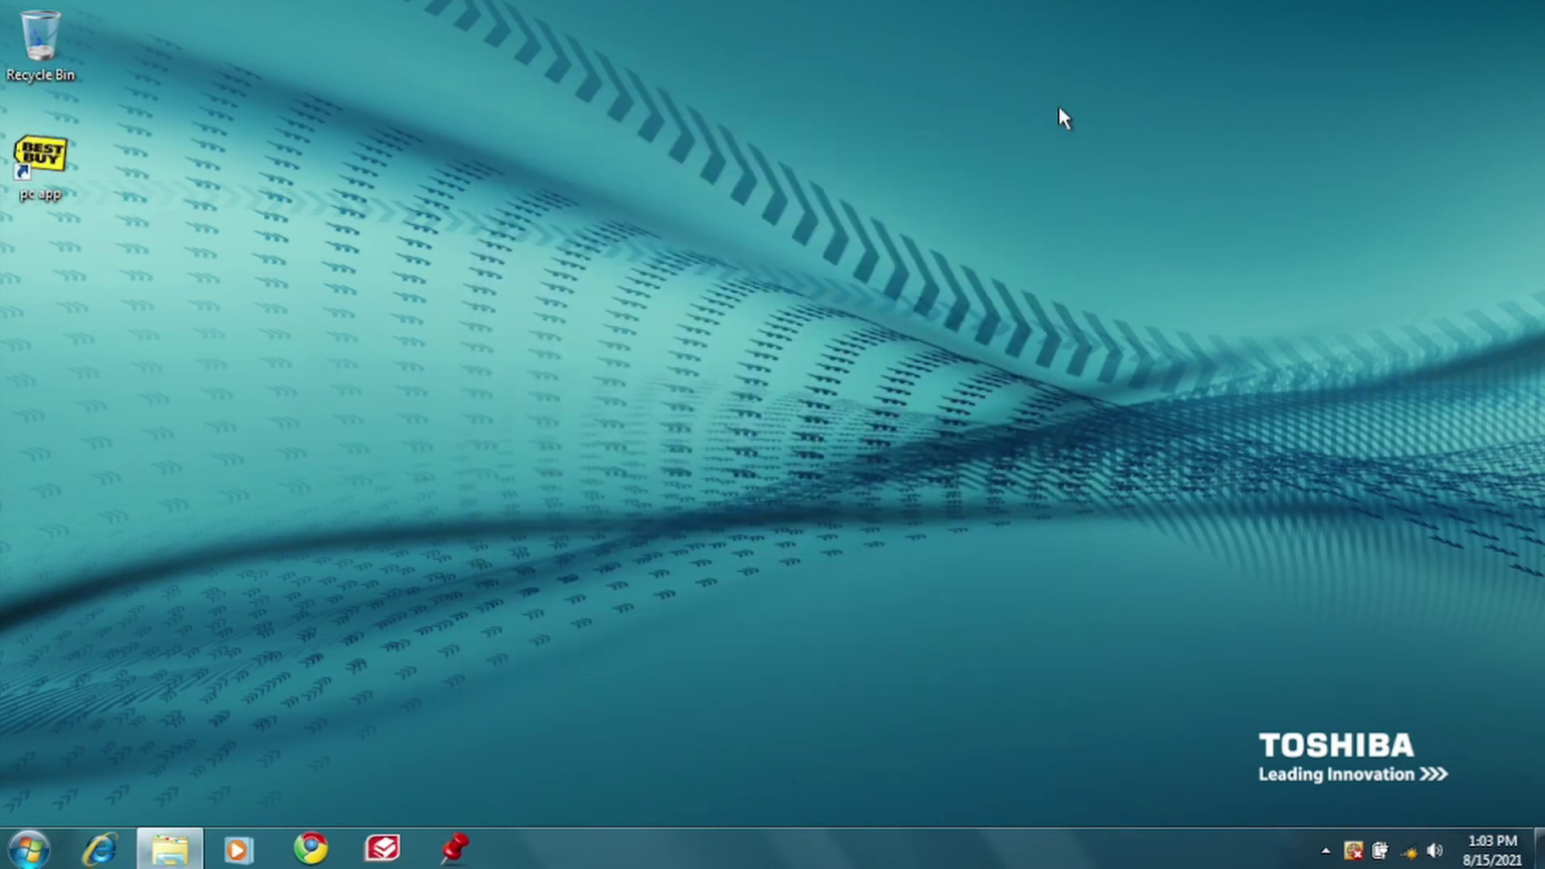